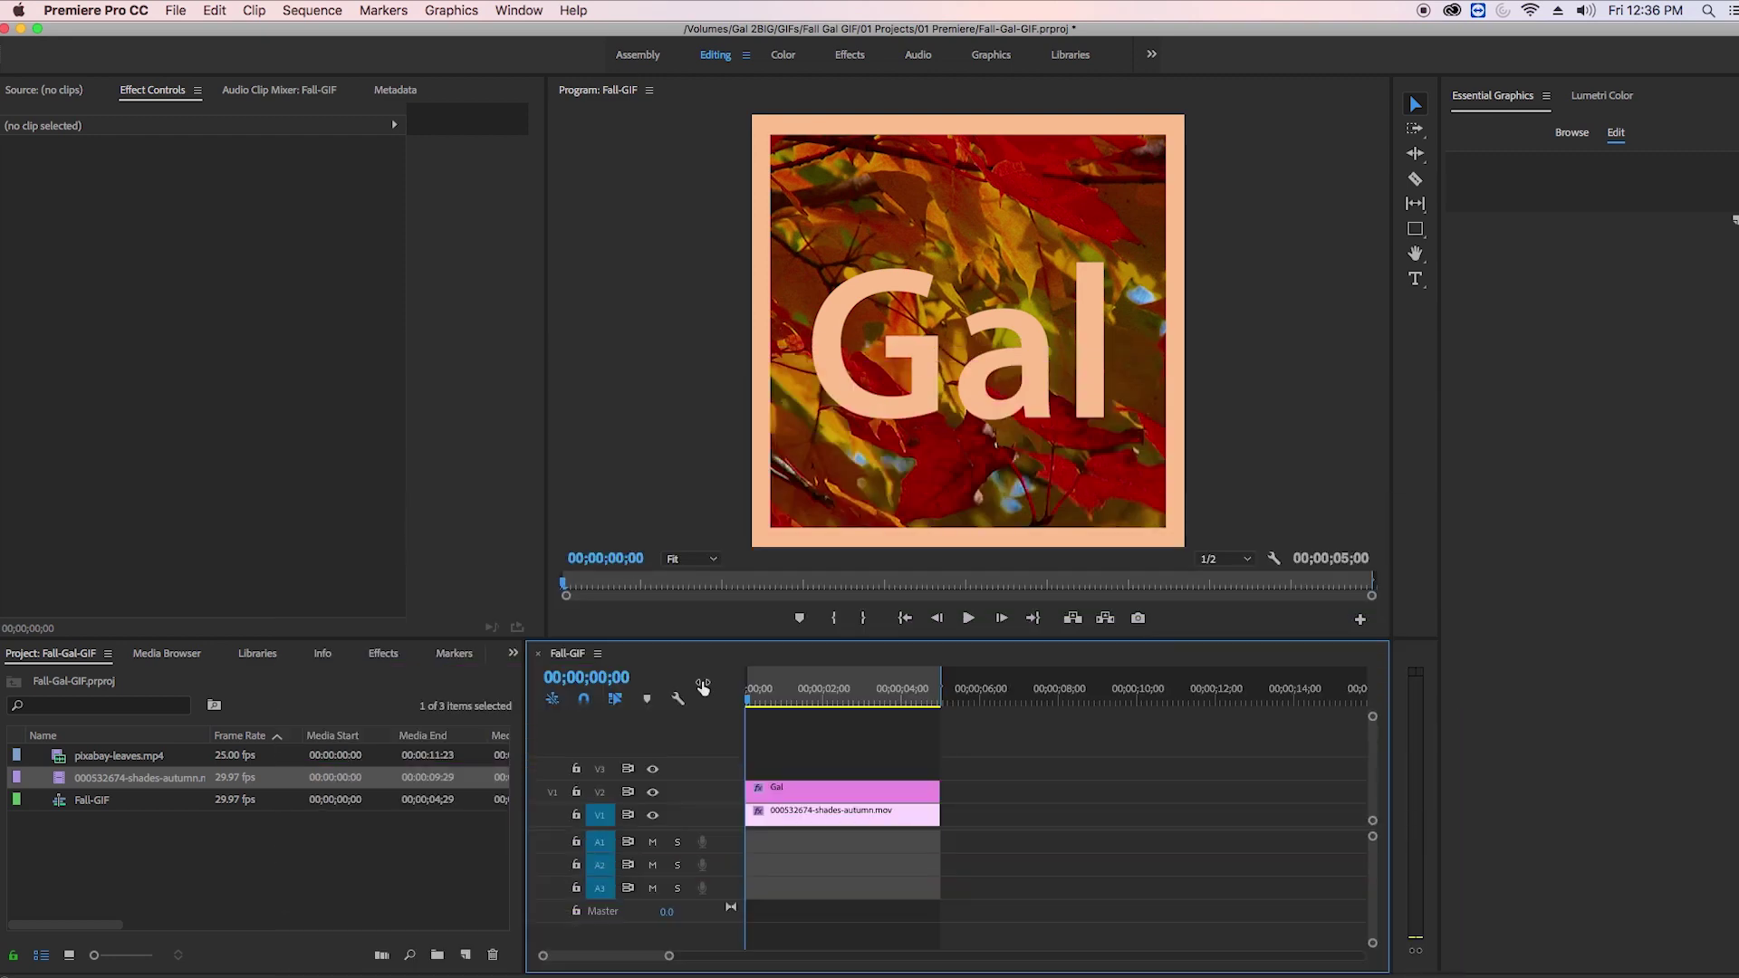
# Preview the sequence, replaying it with the Gal title hidden, then show the title again.
pyautogui.press('space')
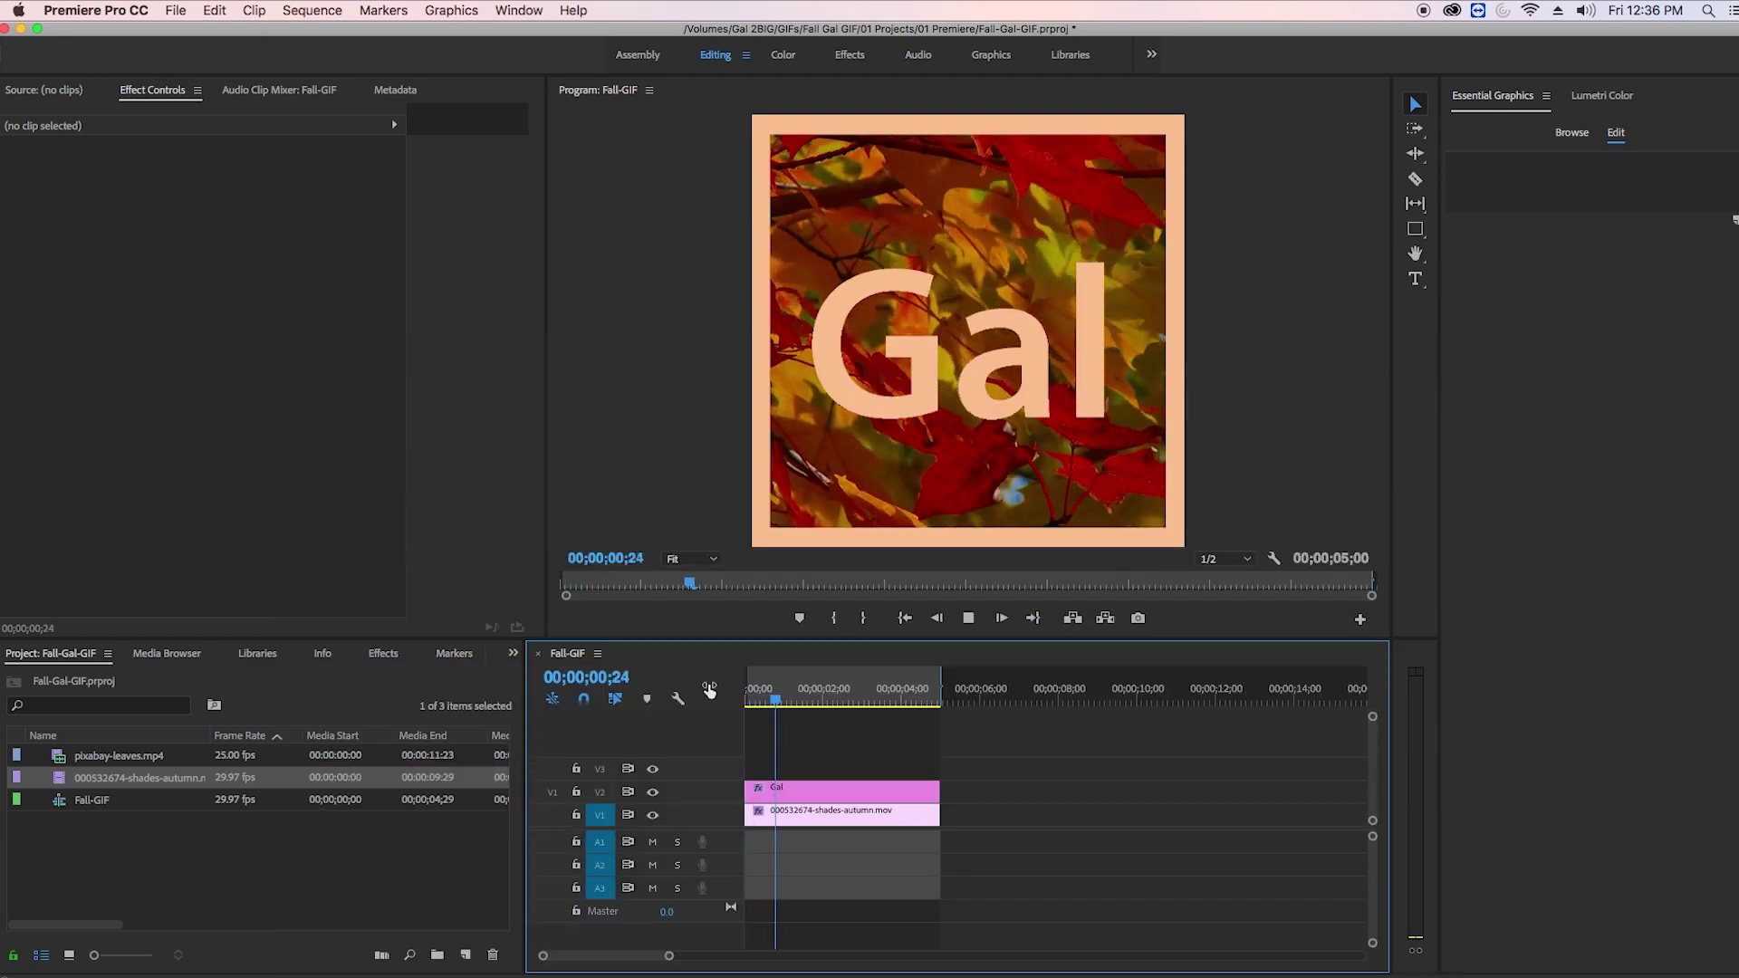
pyautogui.click(652, 791)
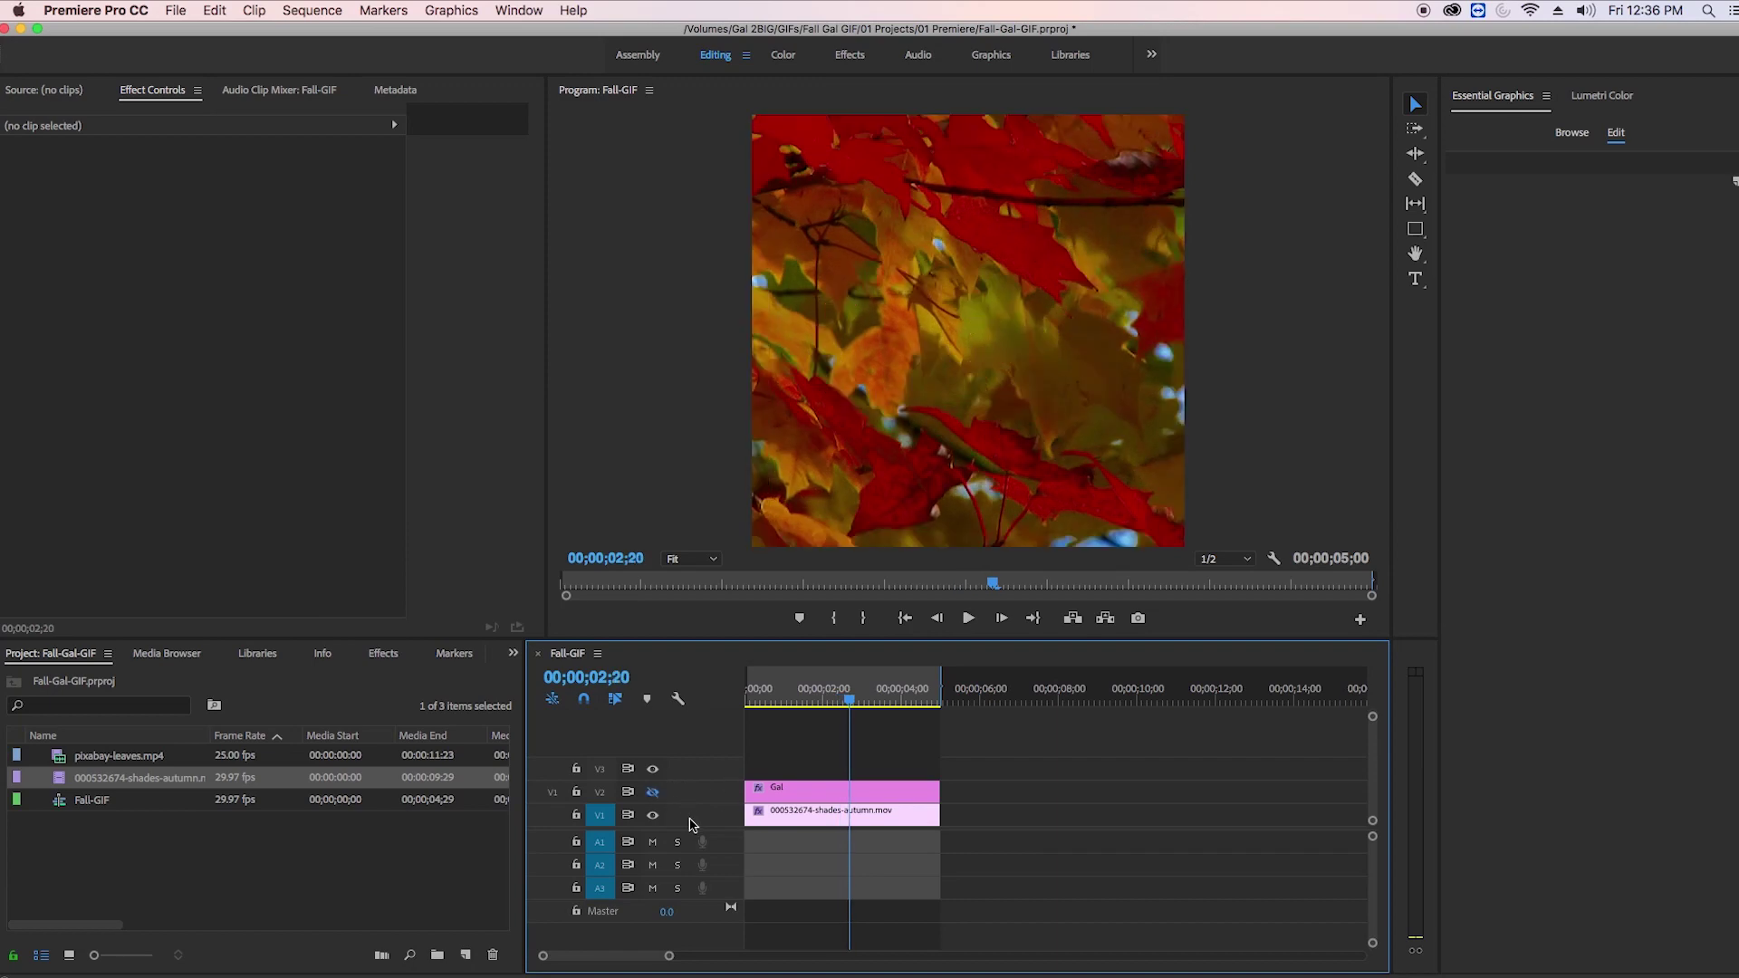
pyautogui.press('Home')
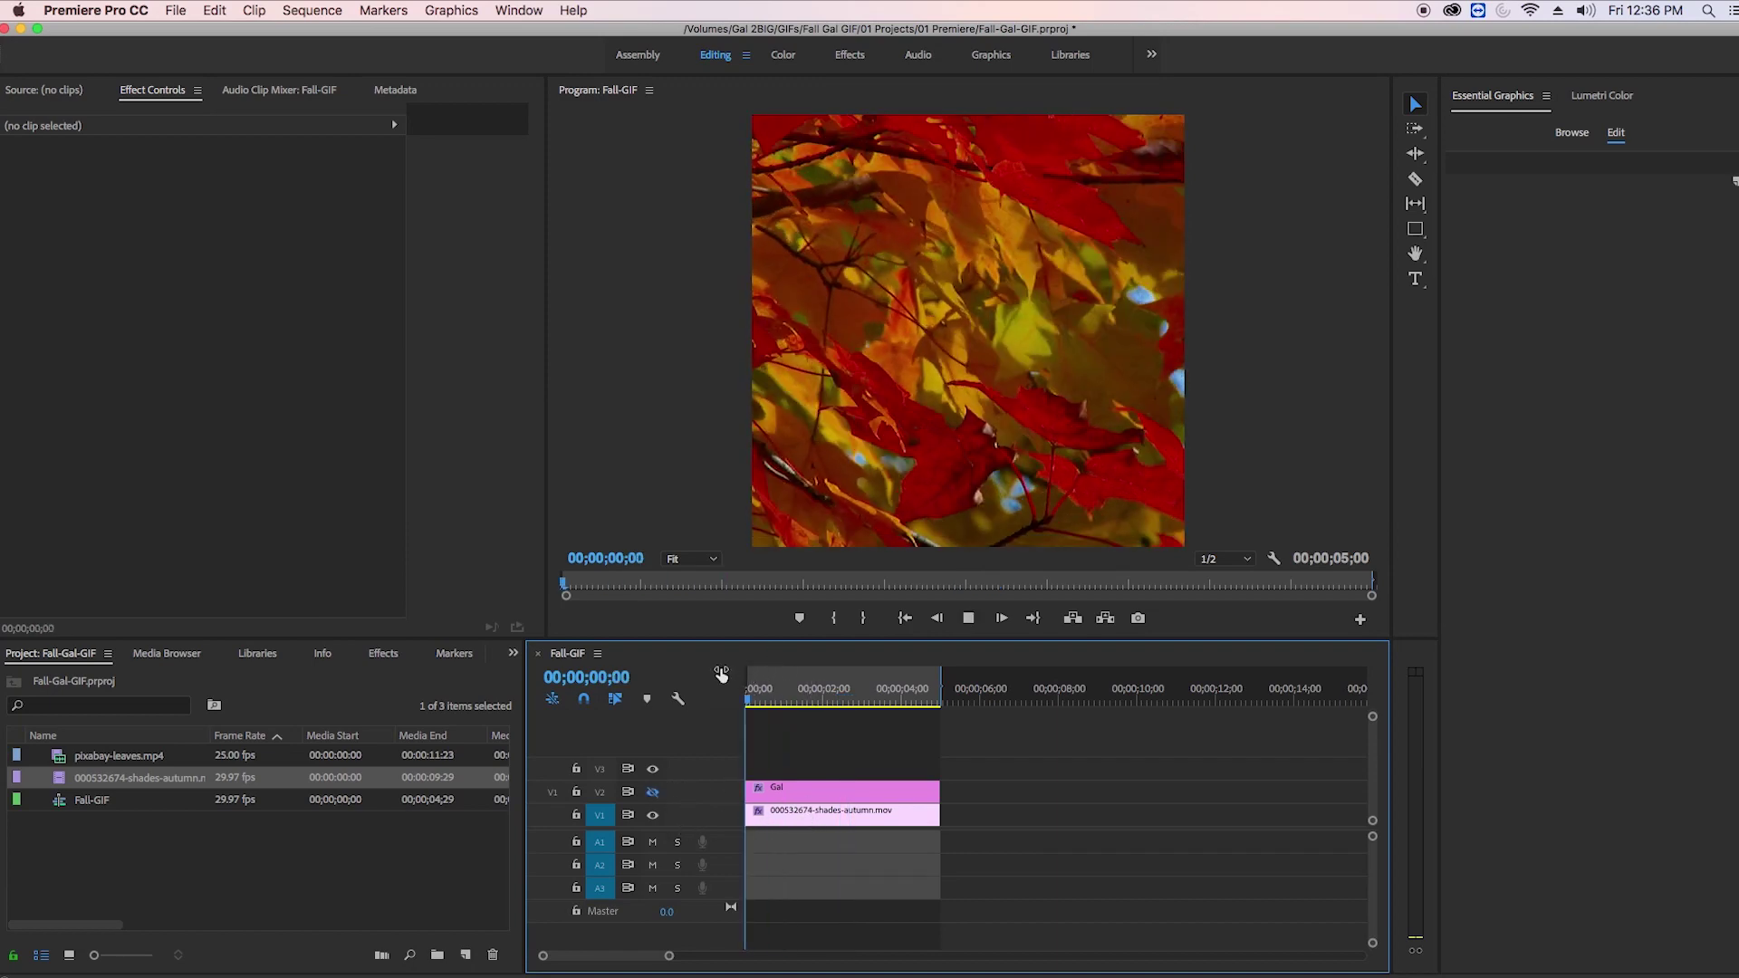
pyautogui.press('space')
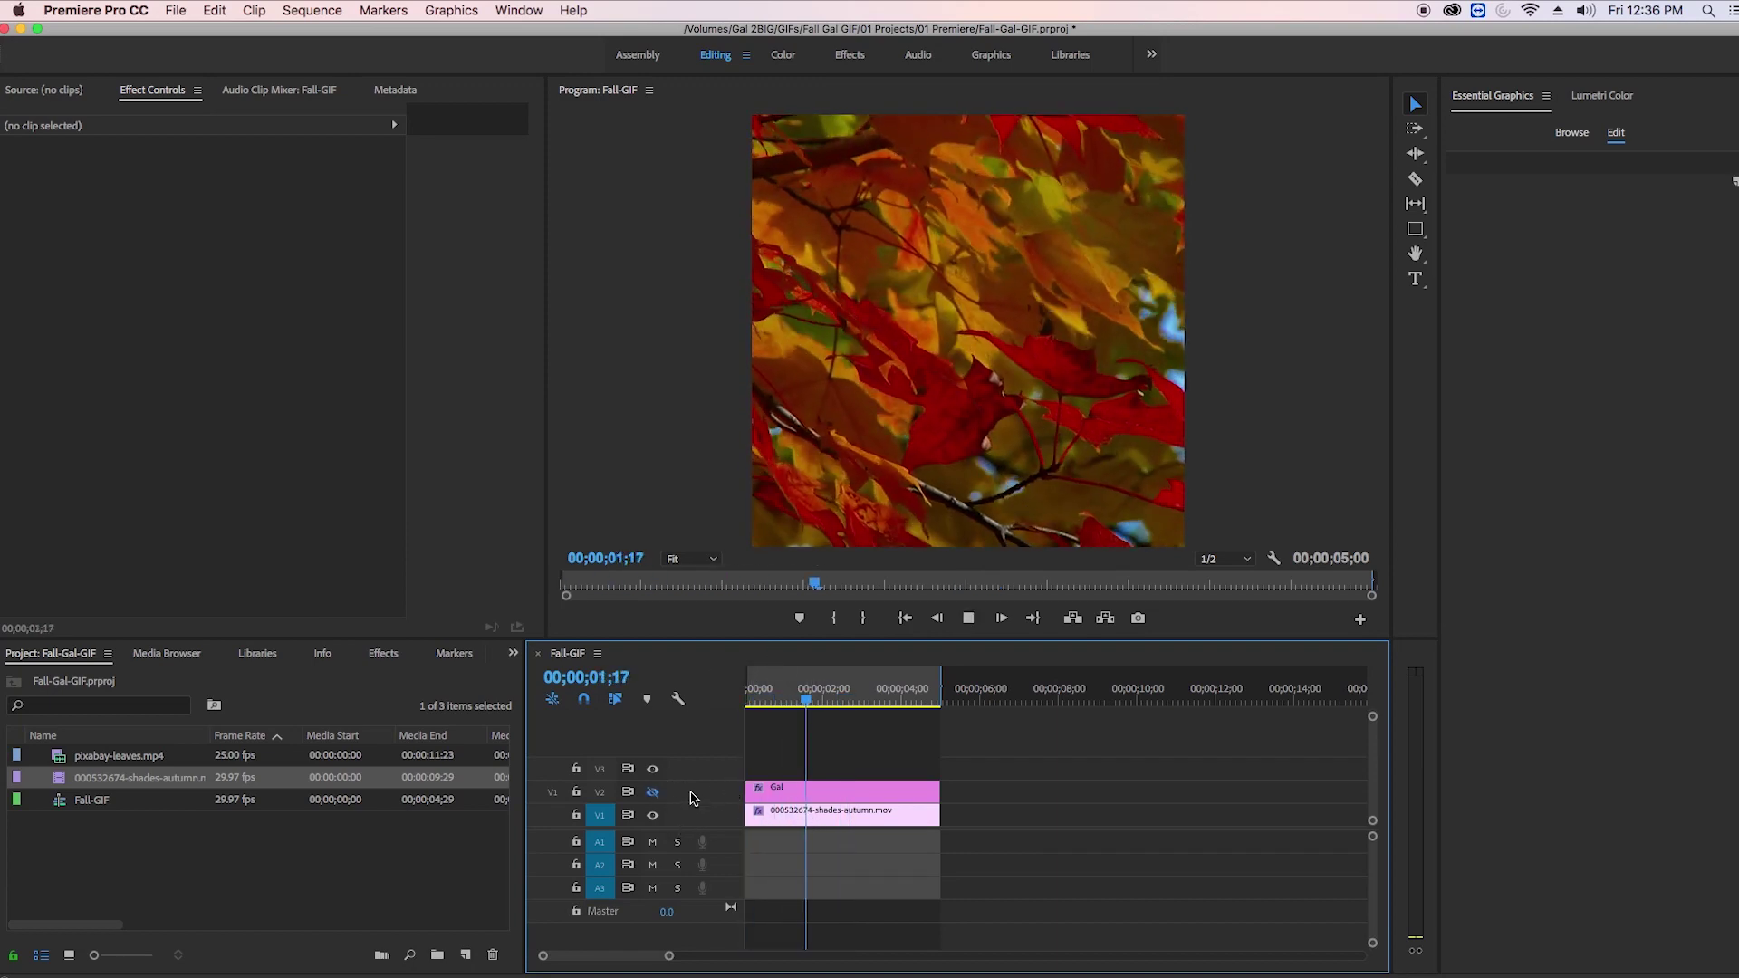
pyautogui.click(652, 792)
# Inspect the Gal graphic clip's border shape and text layer properties, then deselect it.
pyautogui.click(786, 793)
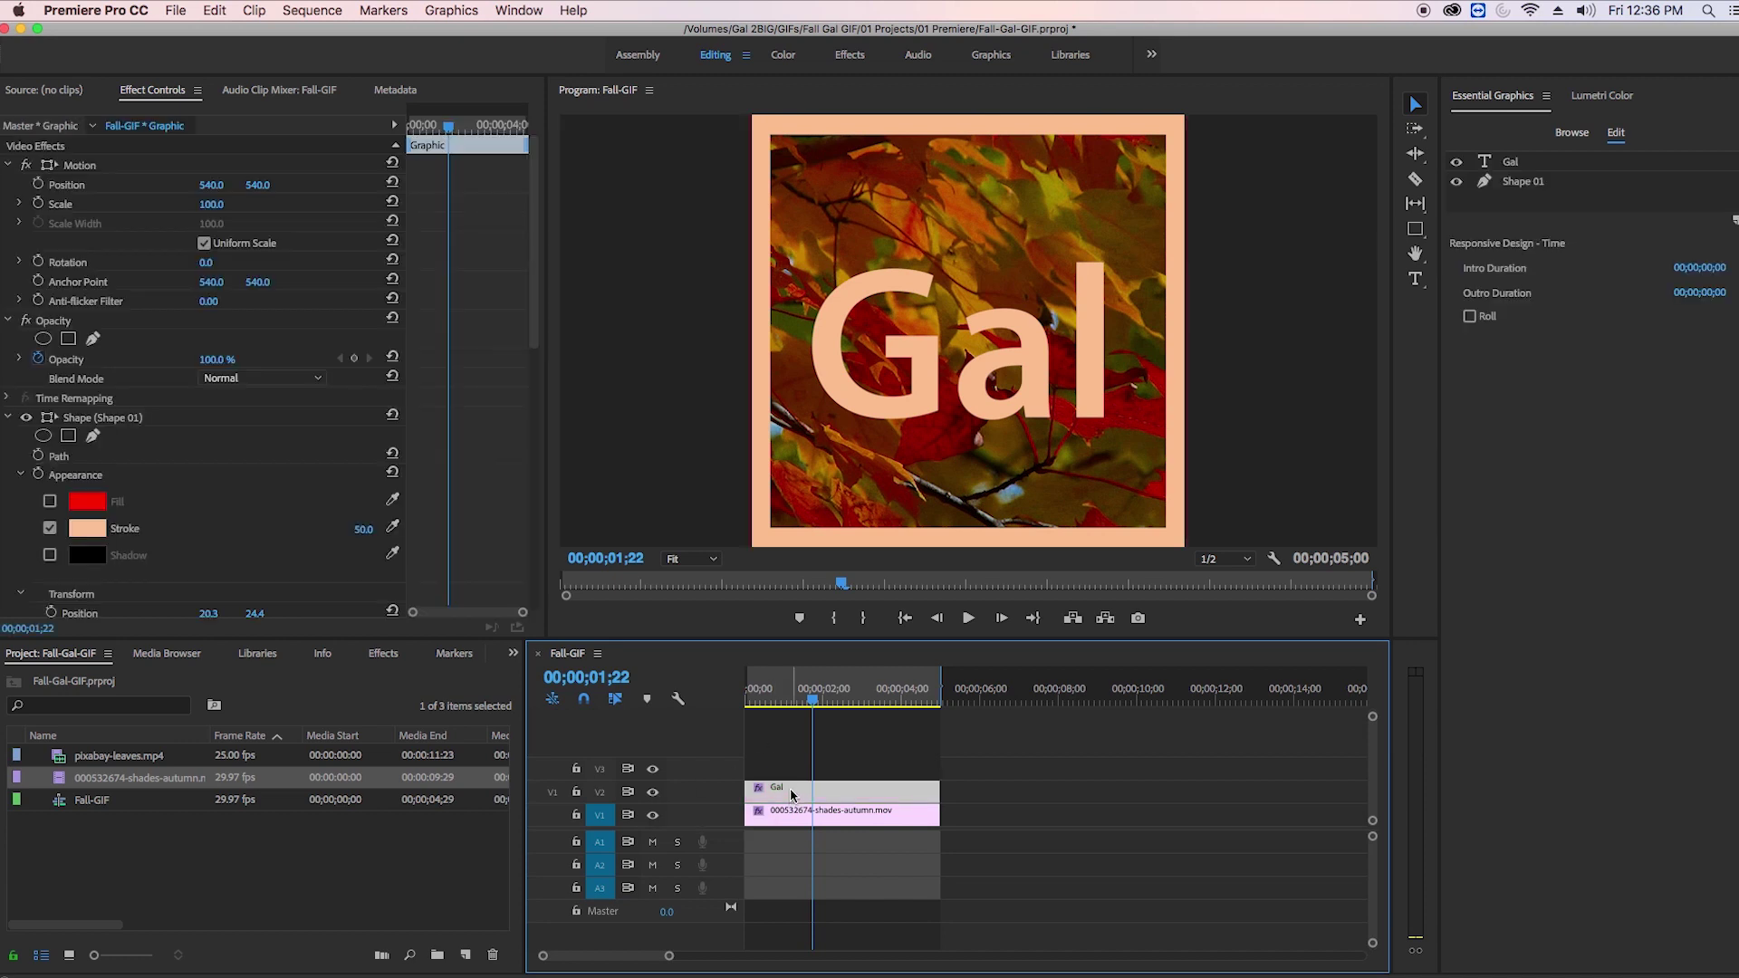
pyautogui.click(1517, 183)
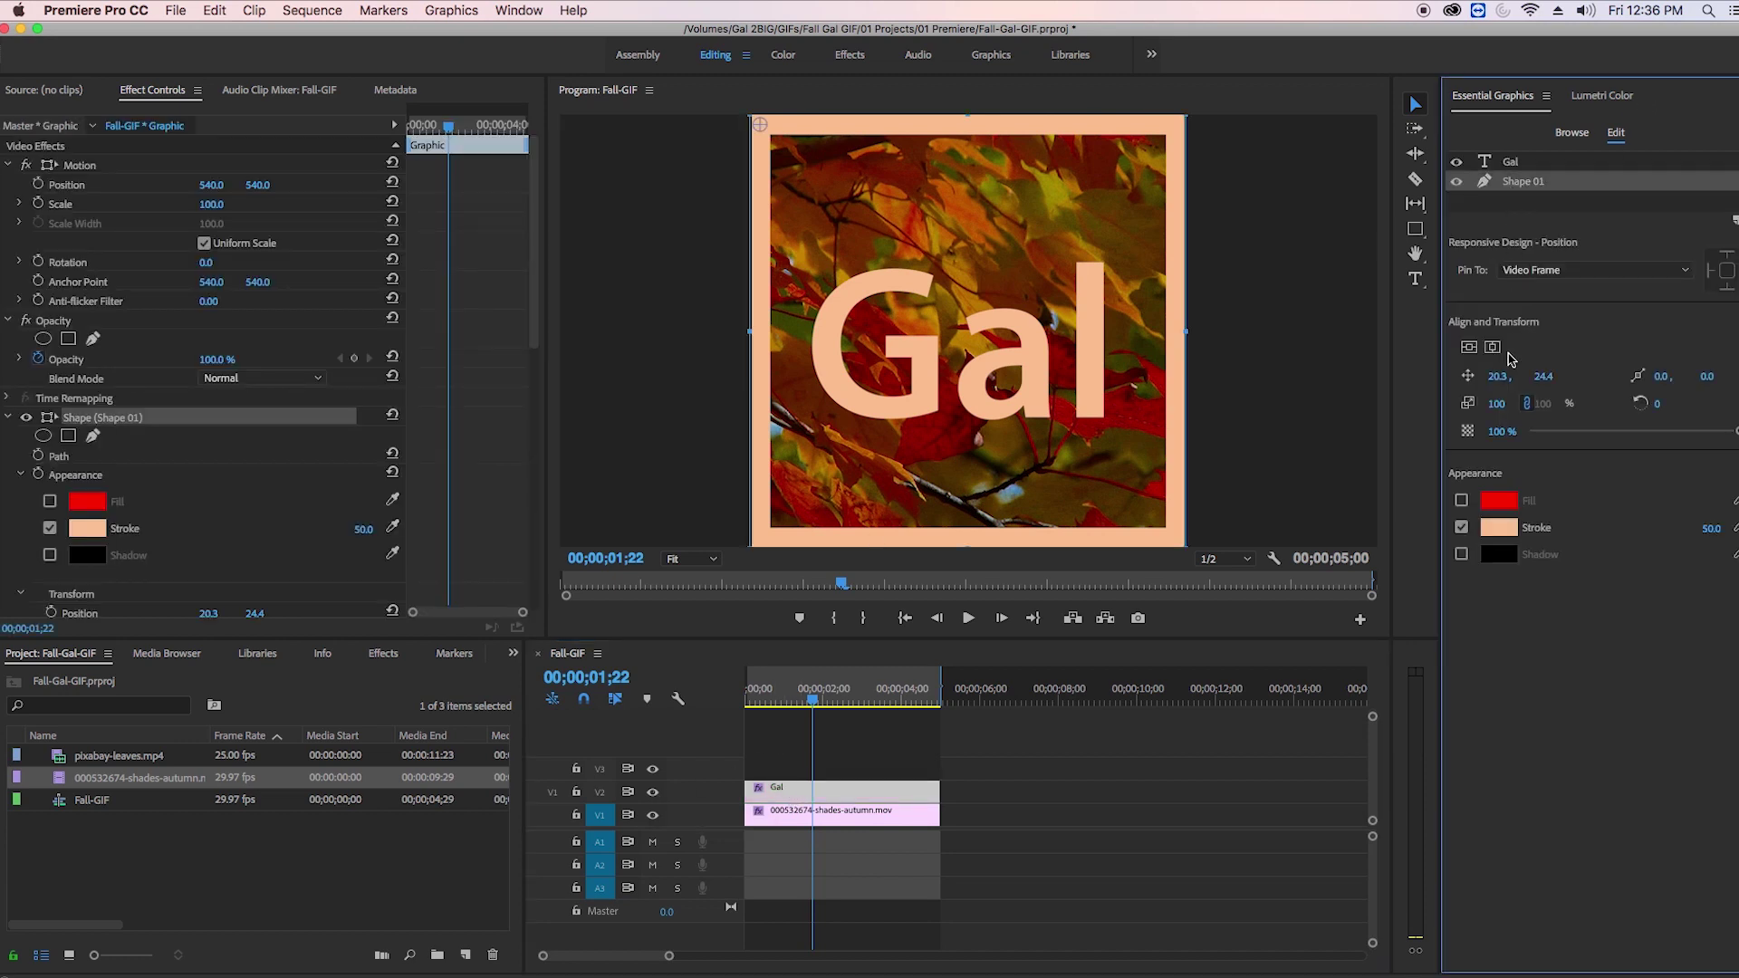
pyautogui.click(1502, 163)
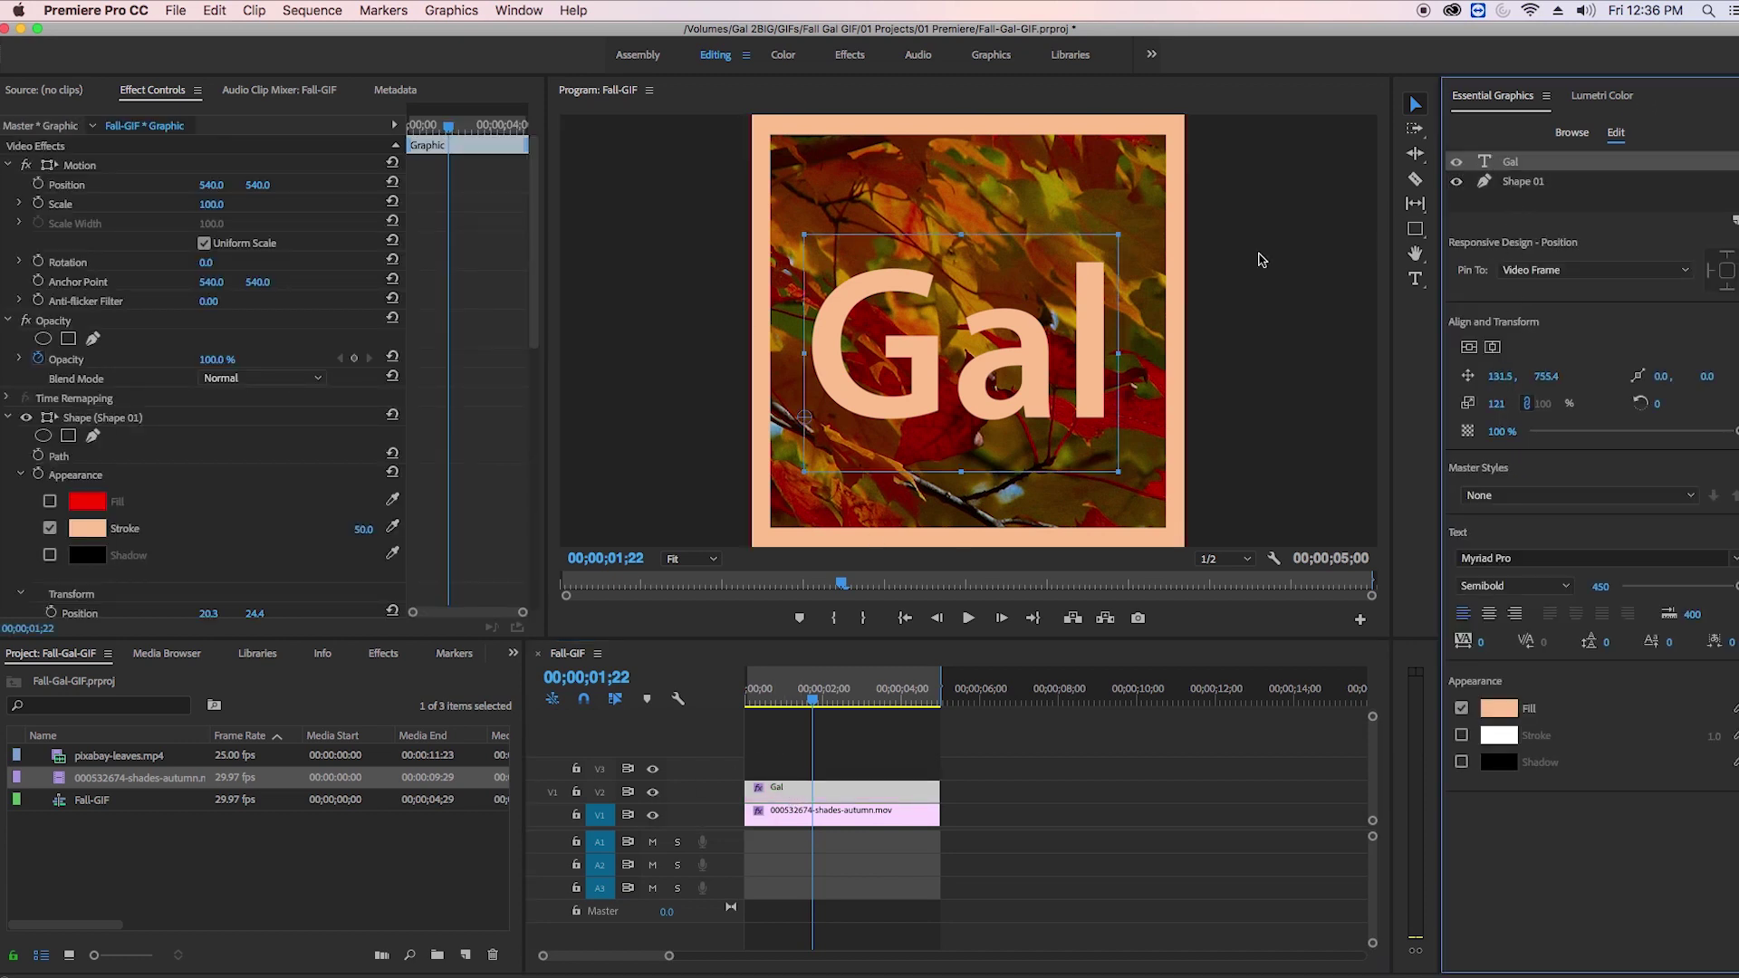
pyautogui.click(900, 752)
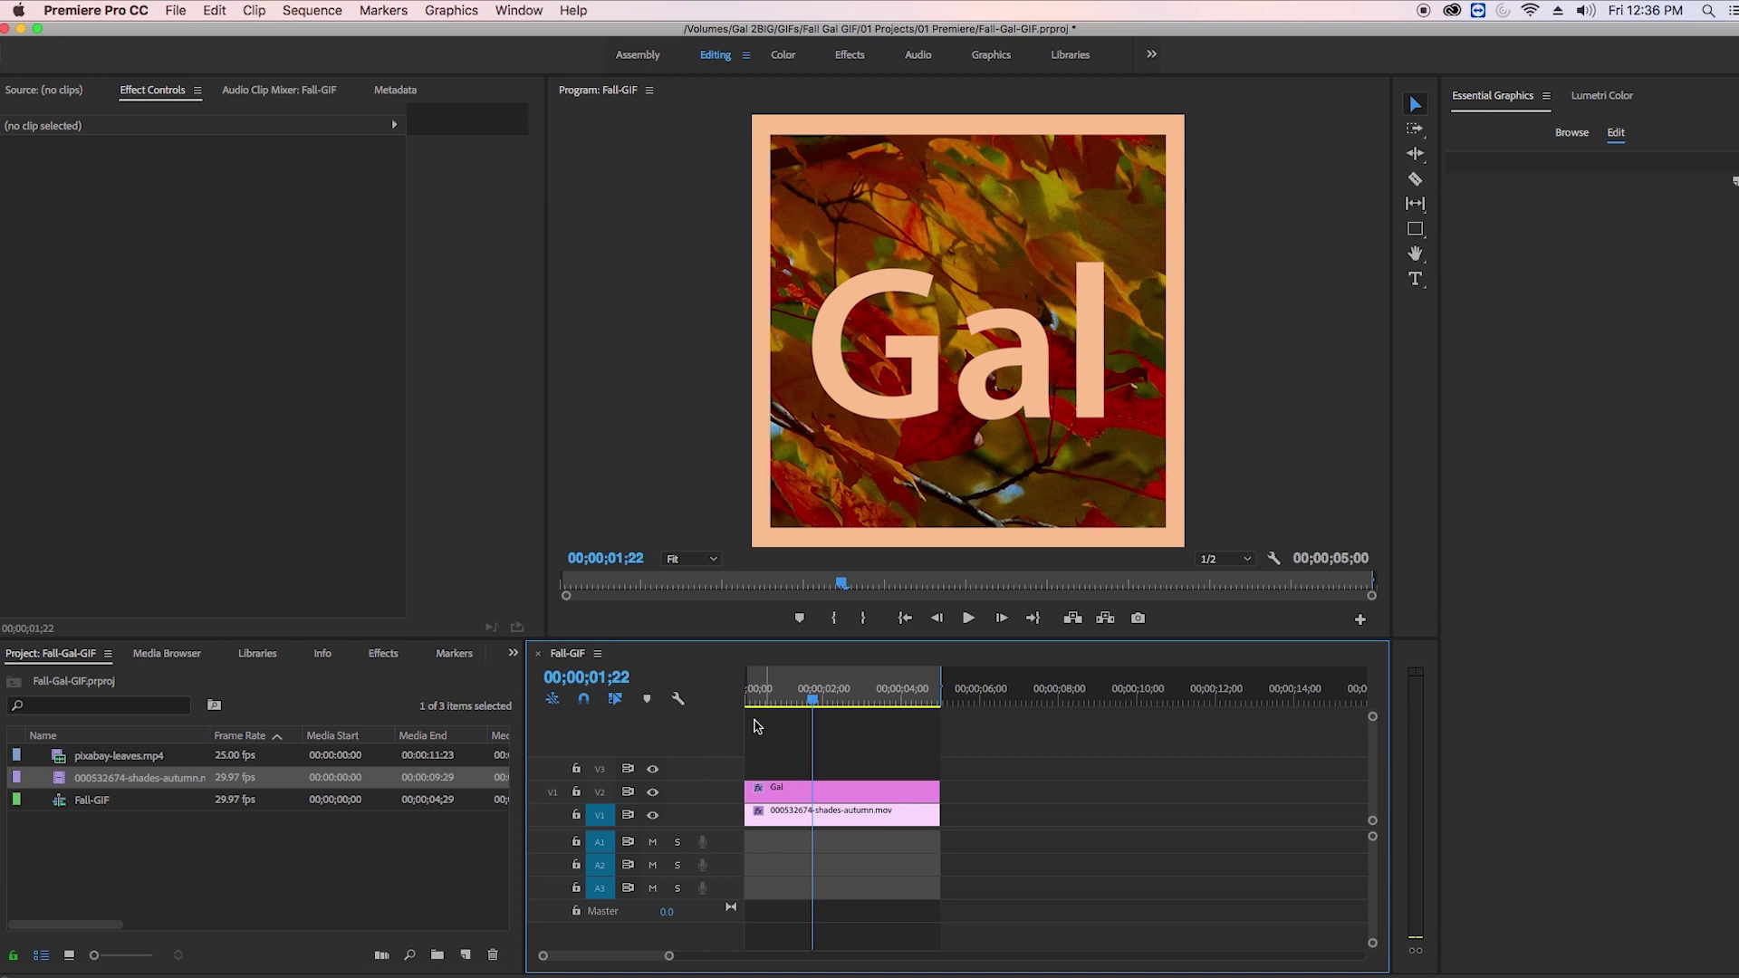
# Open the Fall-GIF export settings with Animated GIF as the format.
pyautogui.click(176, 9)
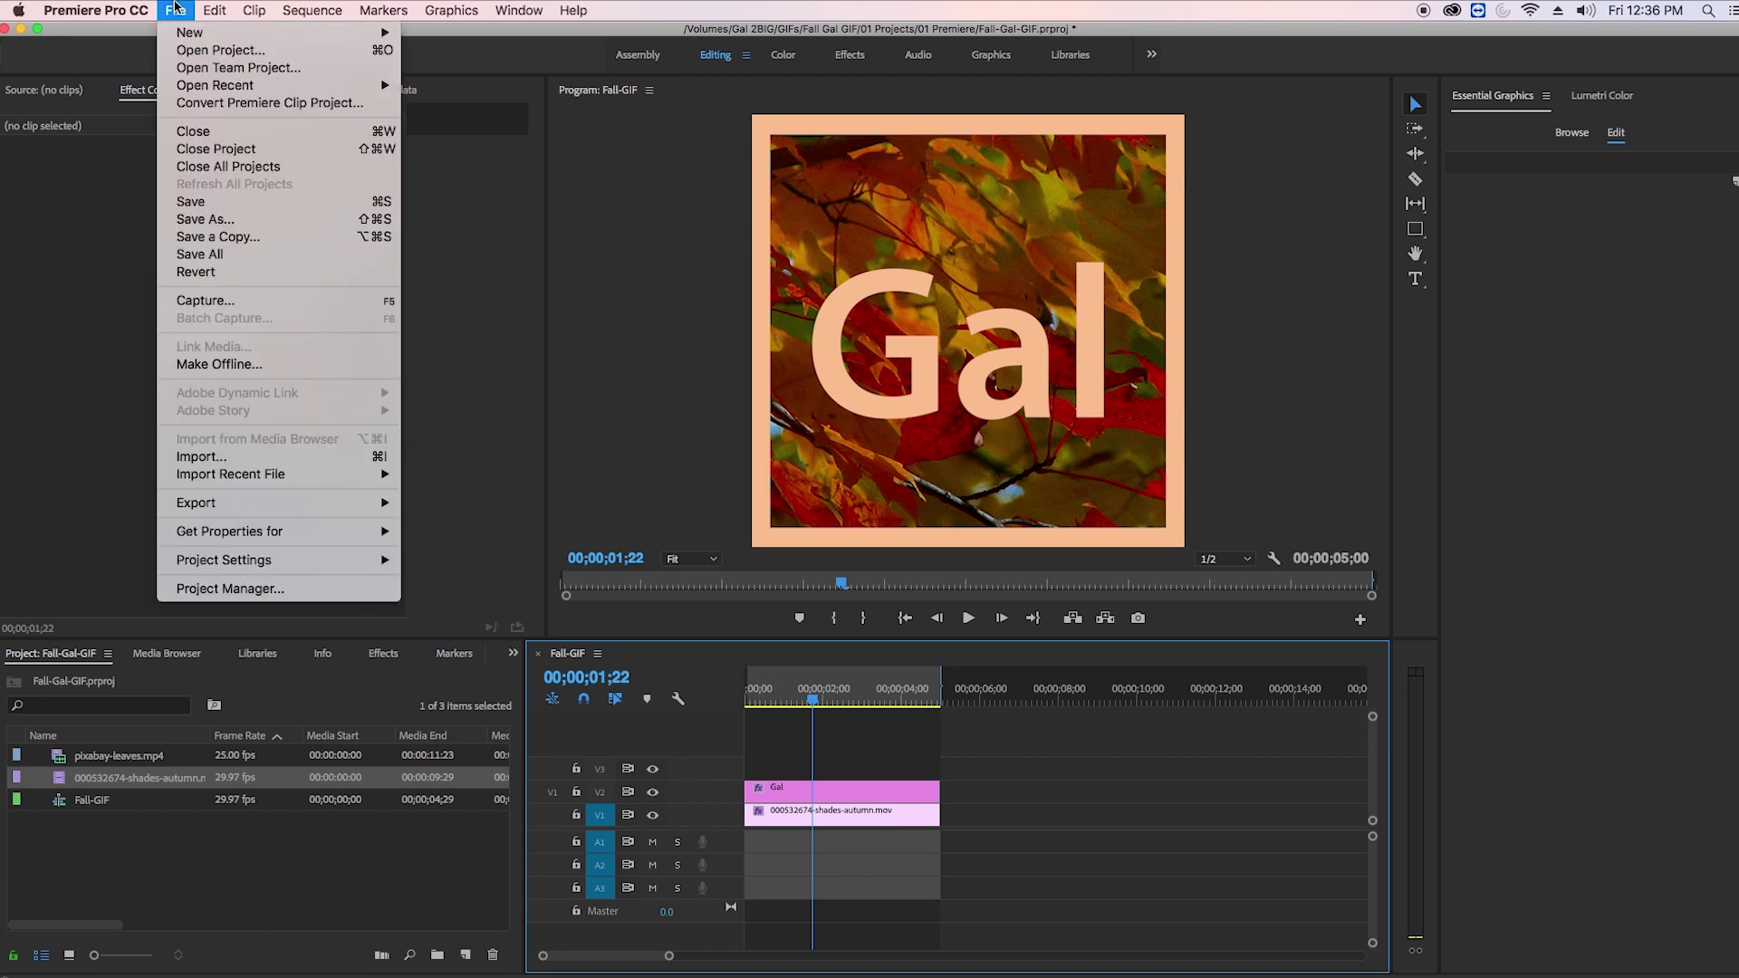
pyautogui.moveTo(301, 508)
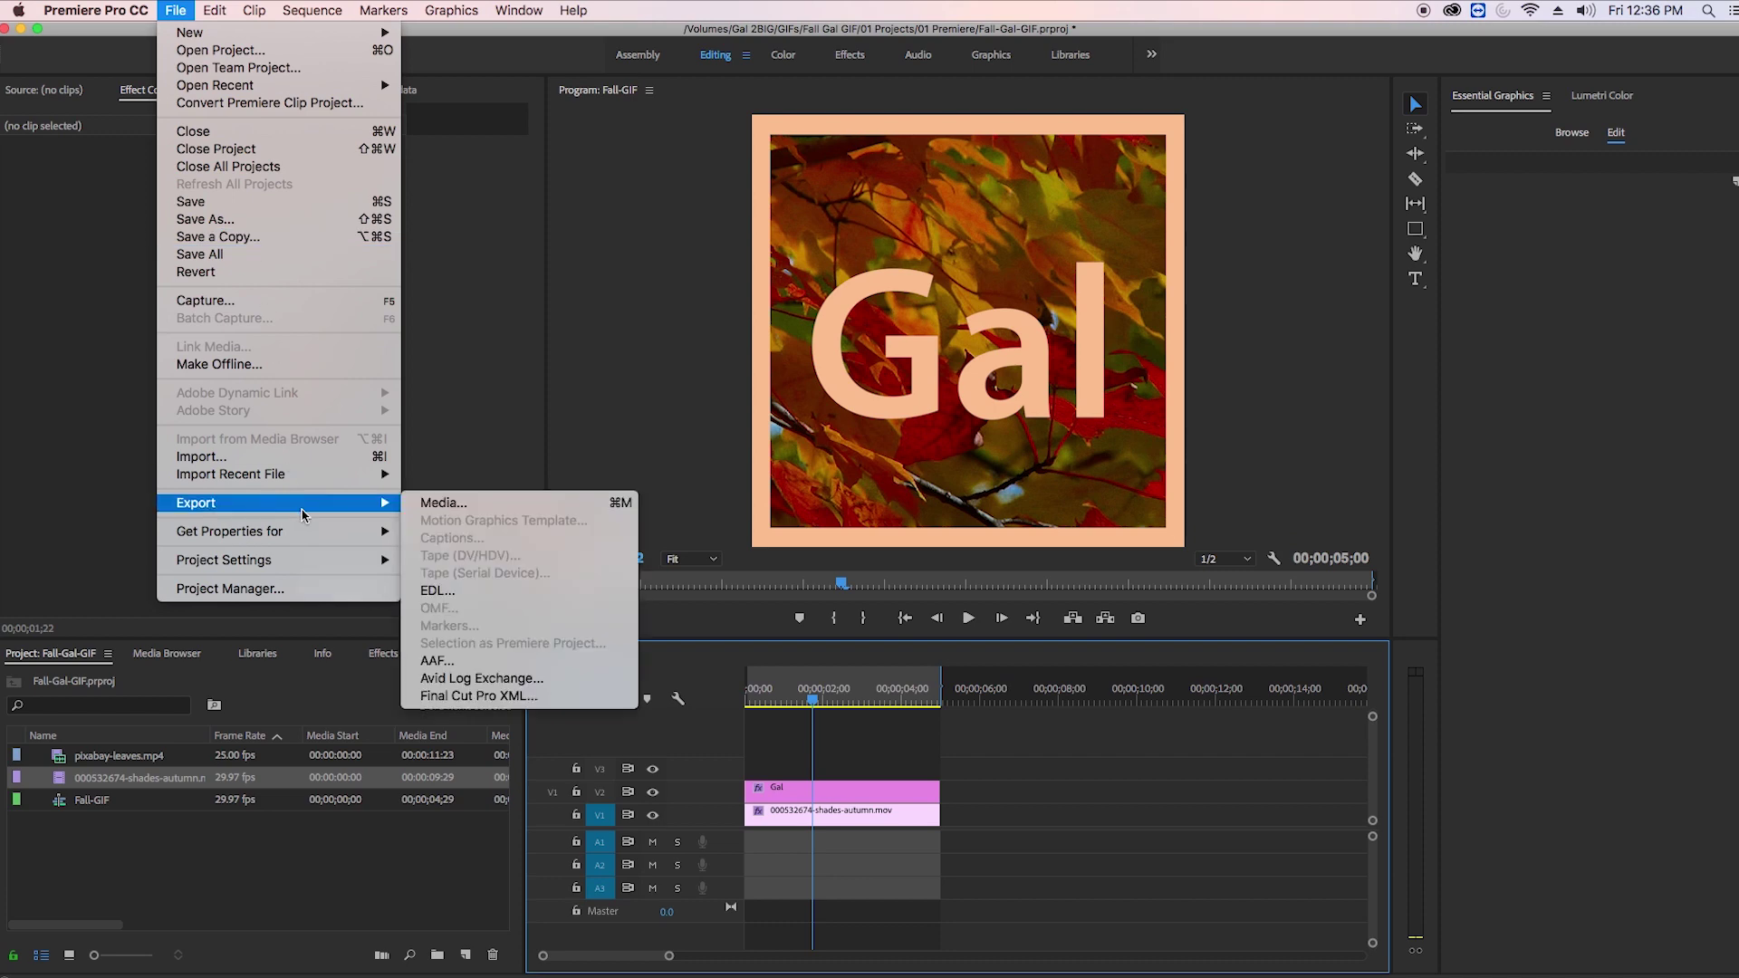
pyautogui.click(467, 503)
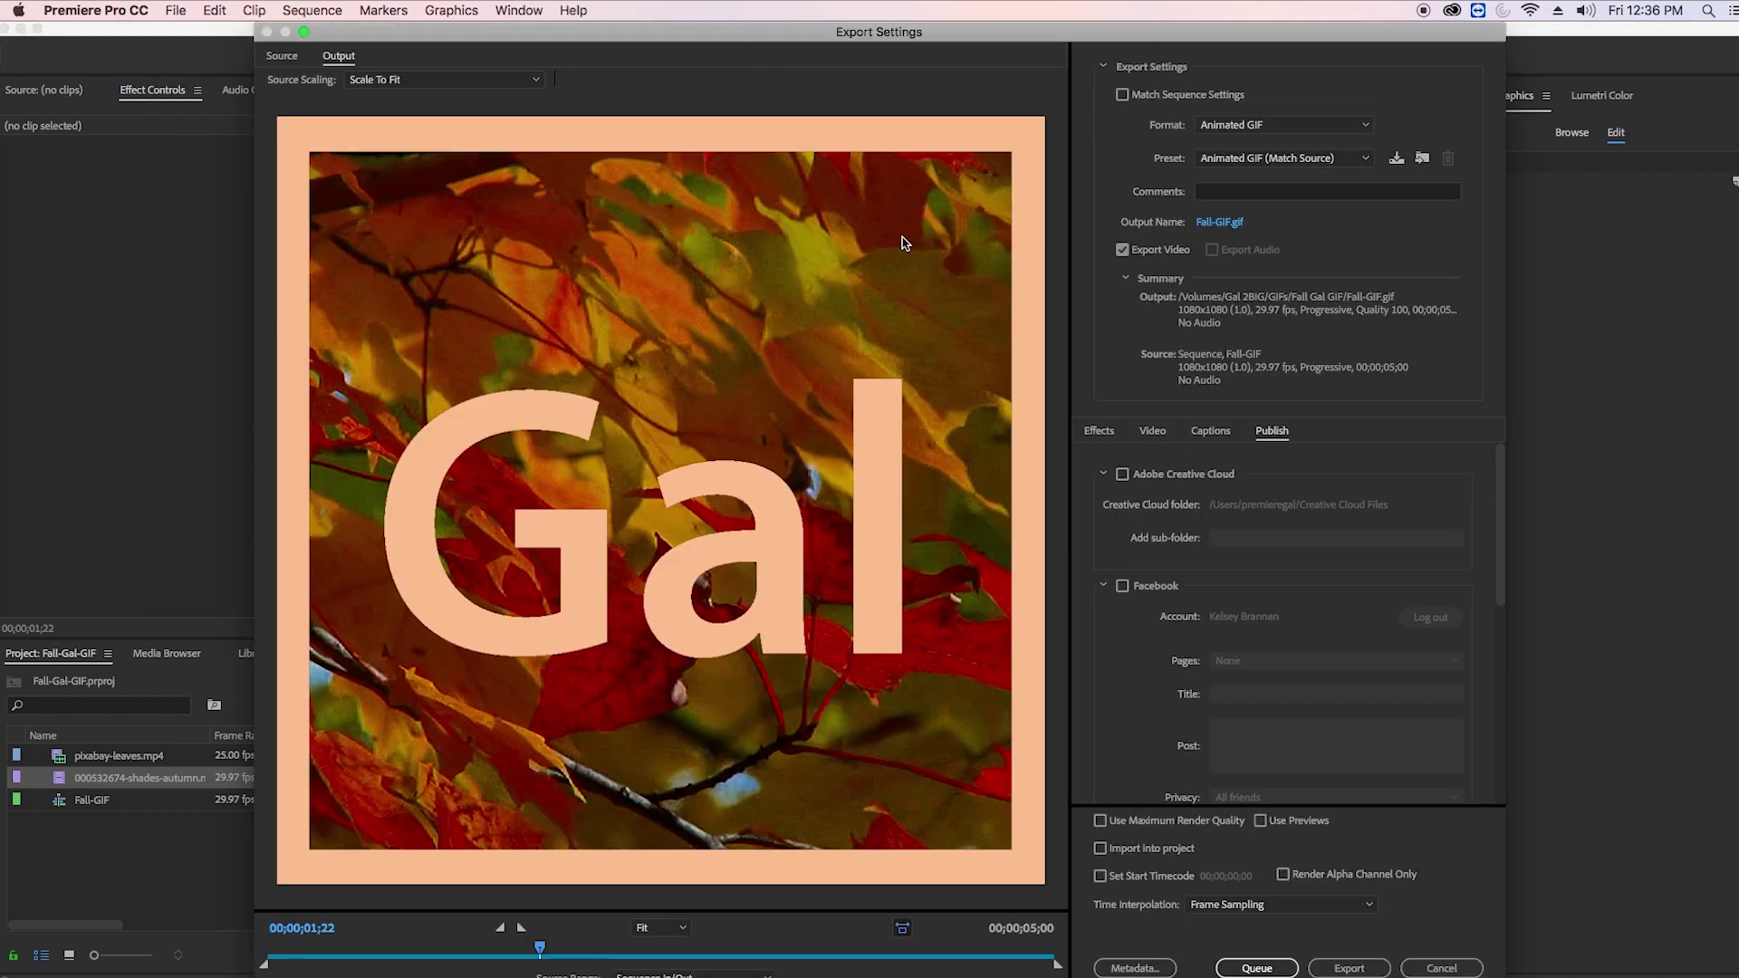
pyautogui.click(1232, 127)
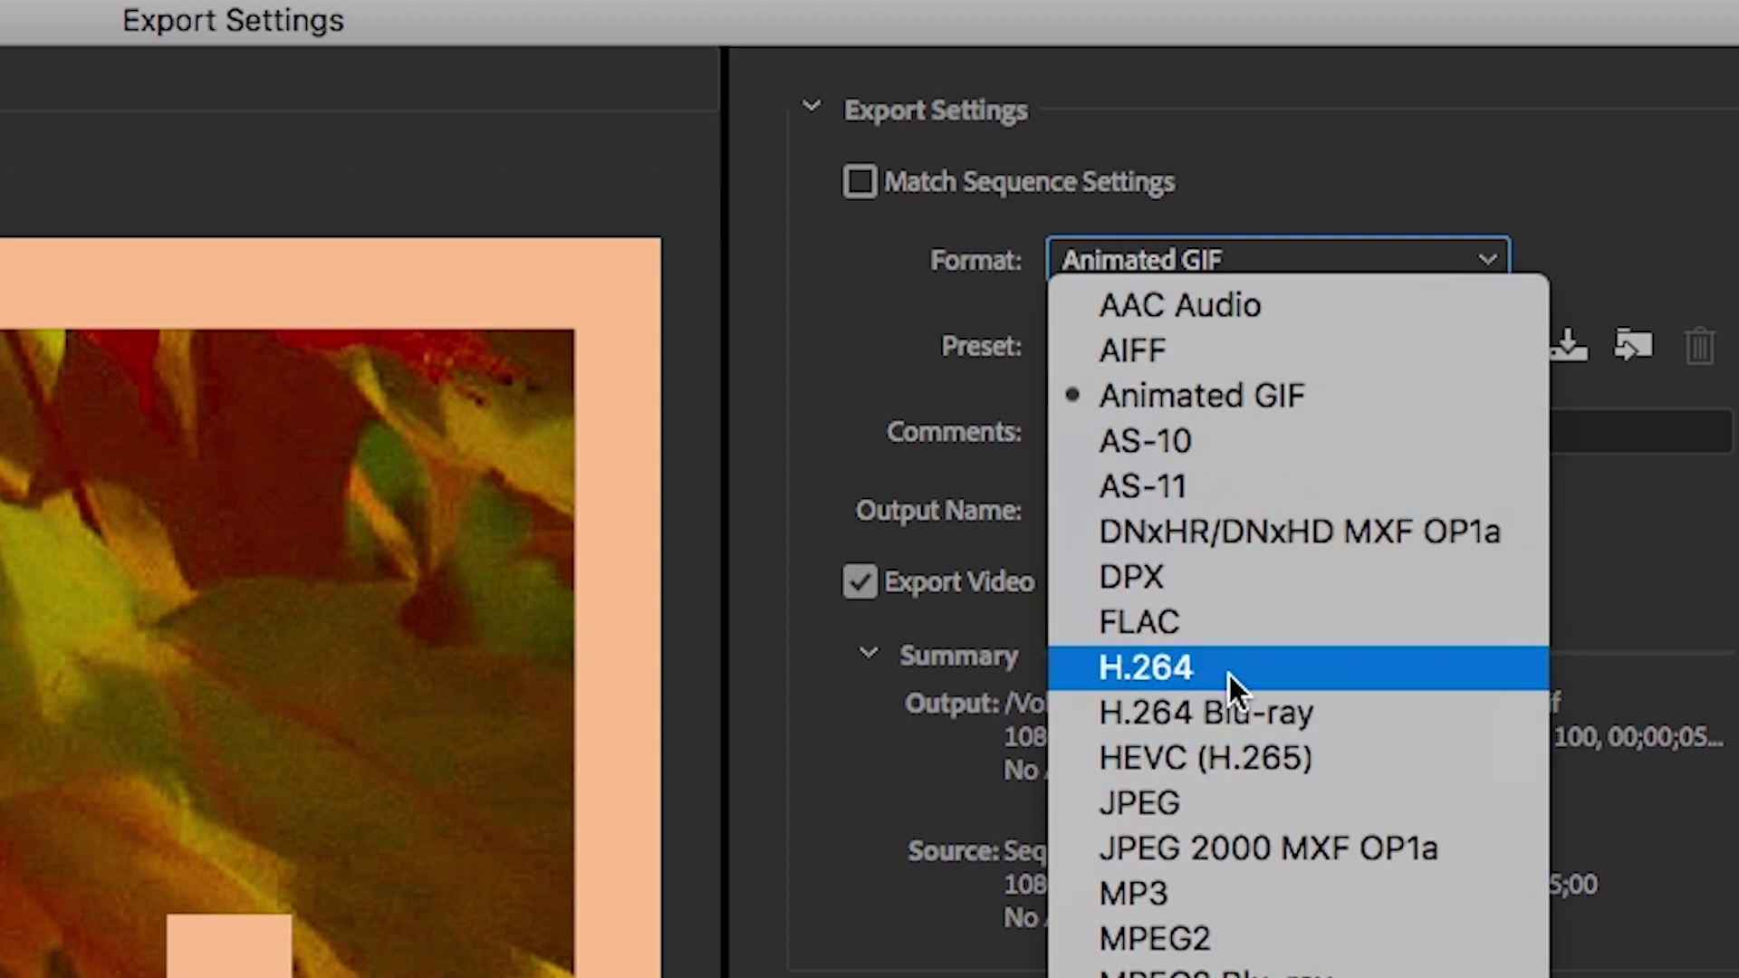
pyautogui.click(1259, 395)
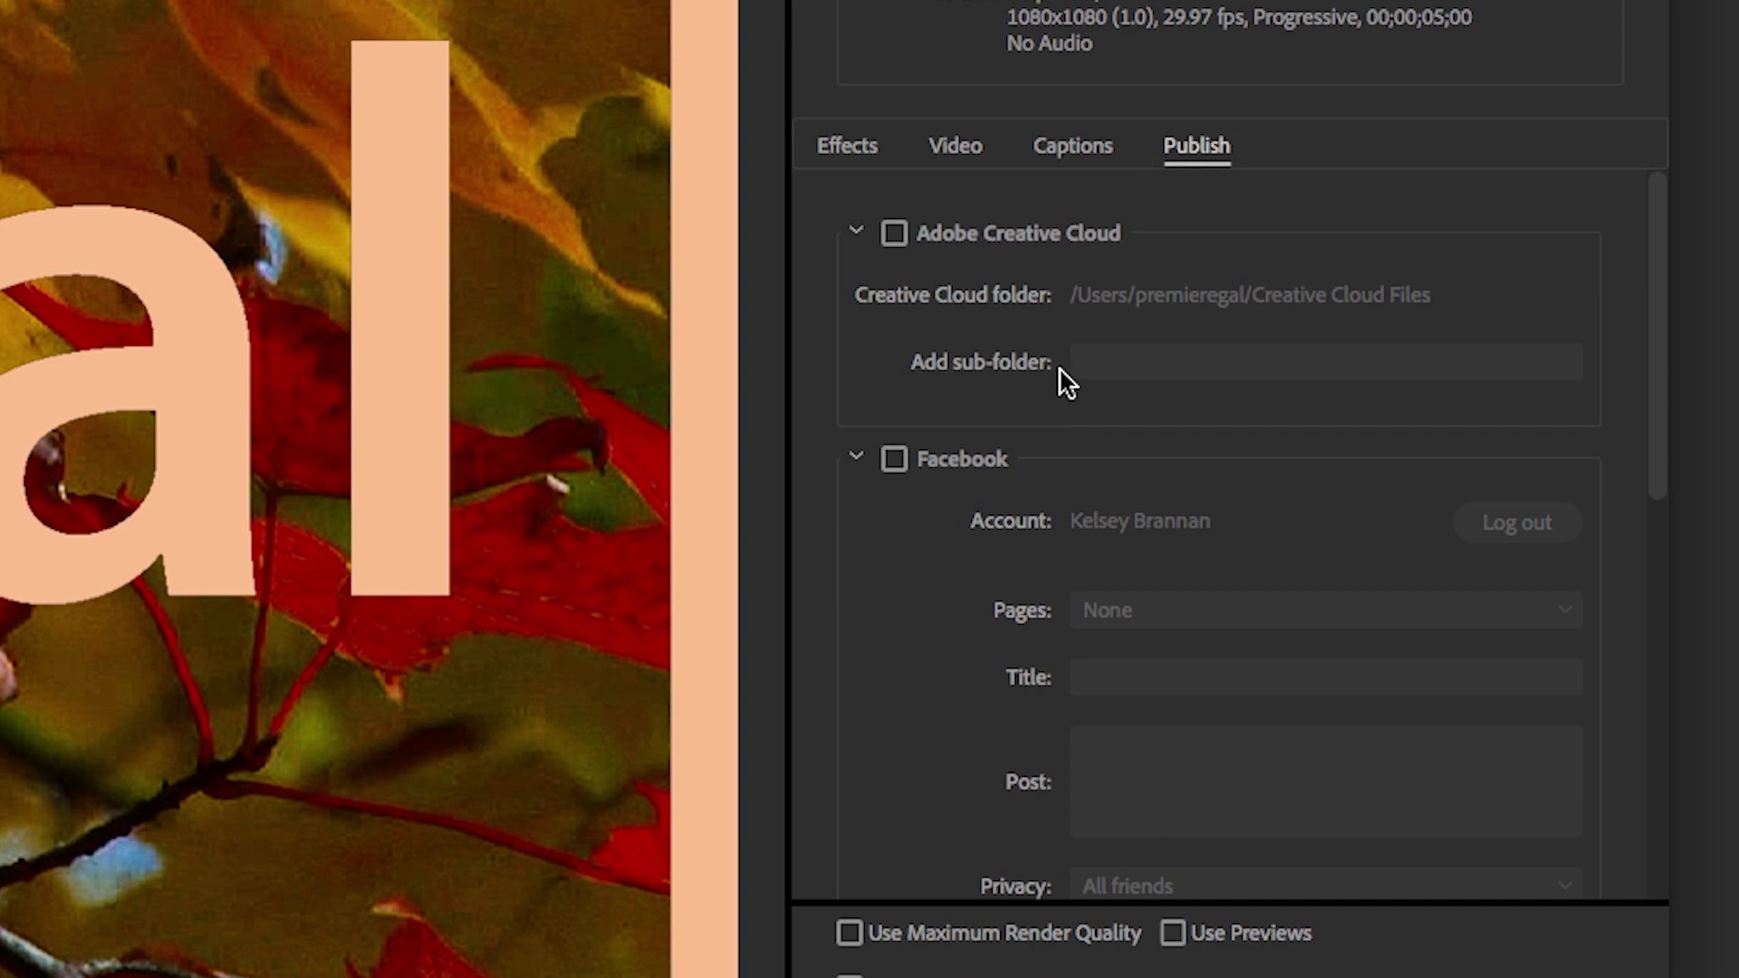
# Enable Facebook publishing and title the video 'Happy Fall!'.
pyautogui.click(894, 459)
pyautogui.scroll(-3, 1040, 396)
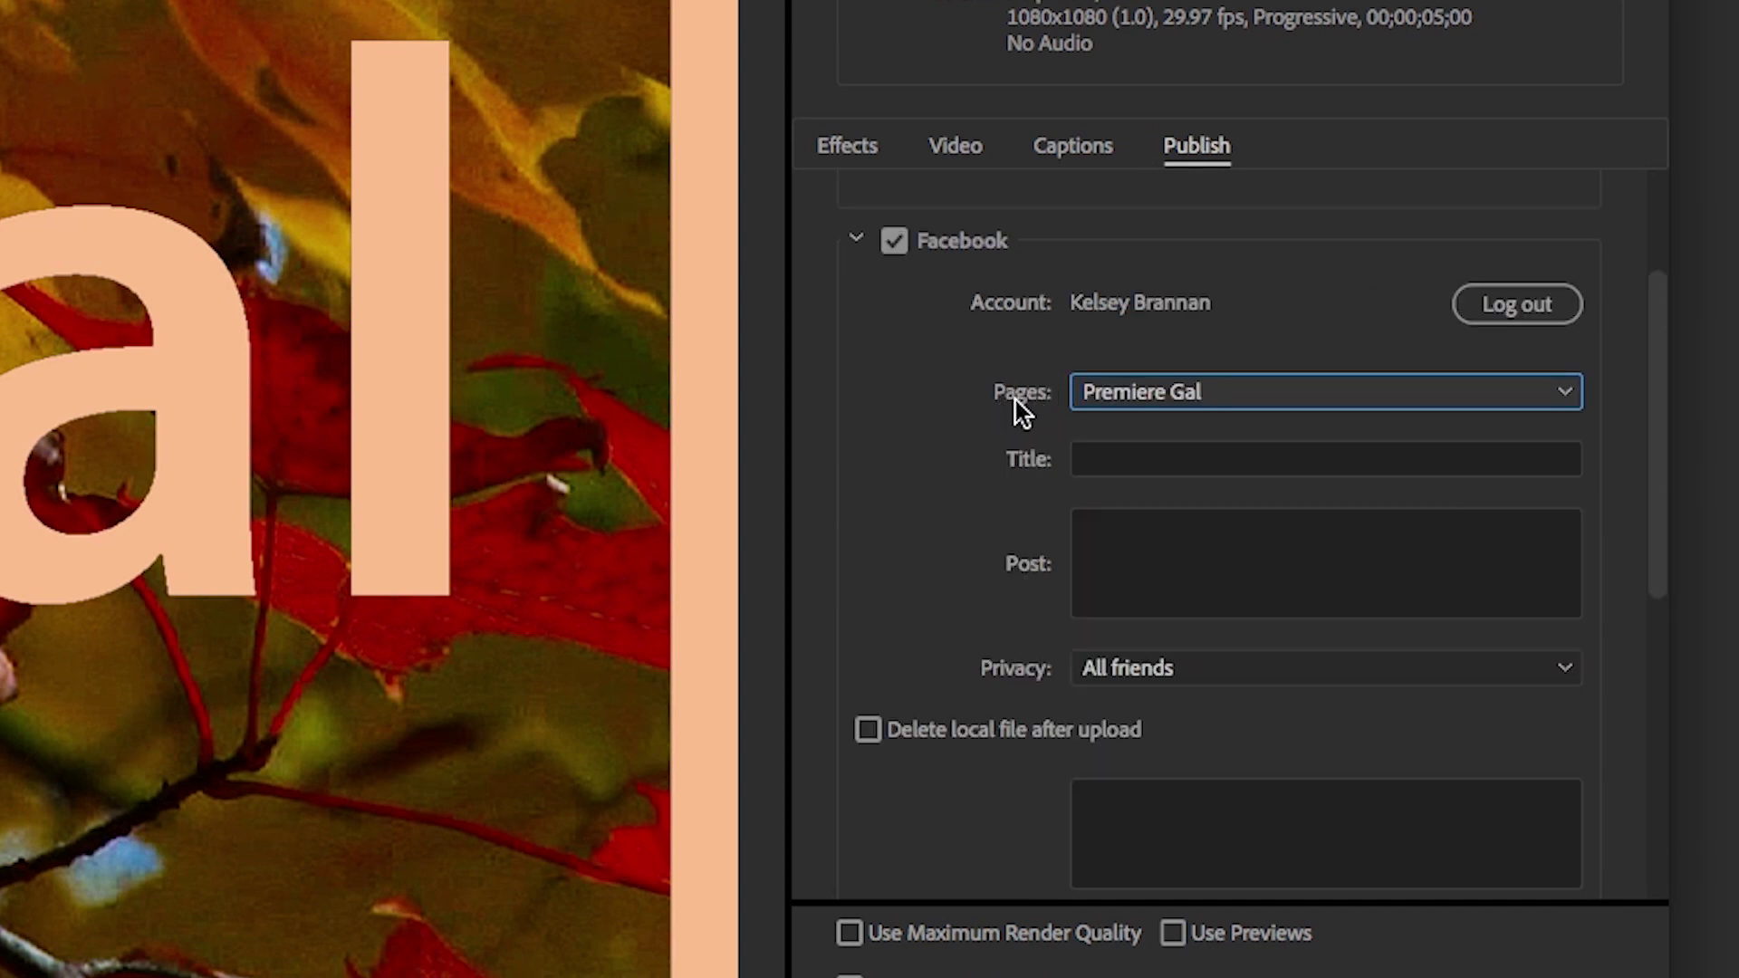
pyautogui.scroll(-1, 1041, 417)
pyautogui.click(1108, 384)
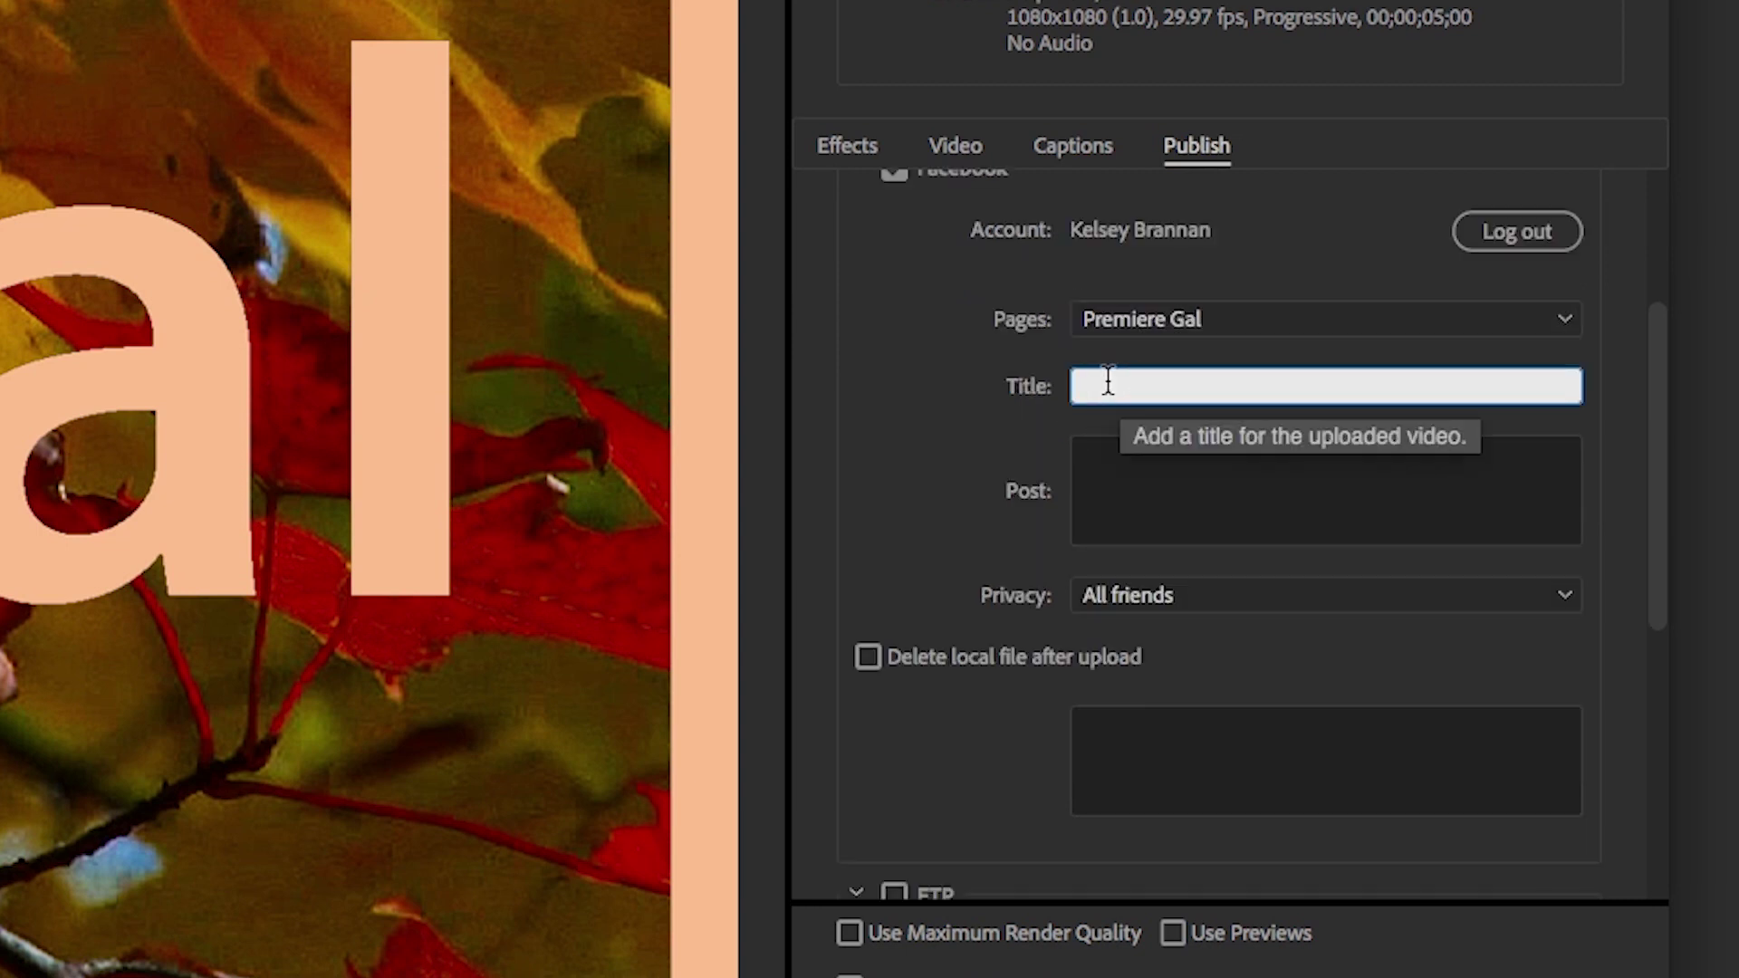
pyautogui.write('Happy Fall!')
# Enter the post text 'The perfect season to stay inside with hot cocoa and video edit!'.
pyautogui.click(1185, 469)
pyautogui.write('T')
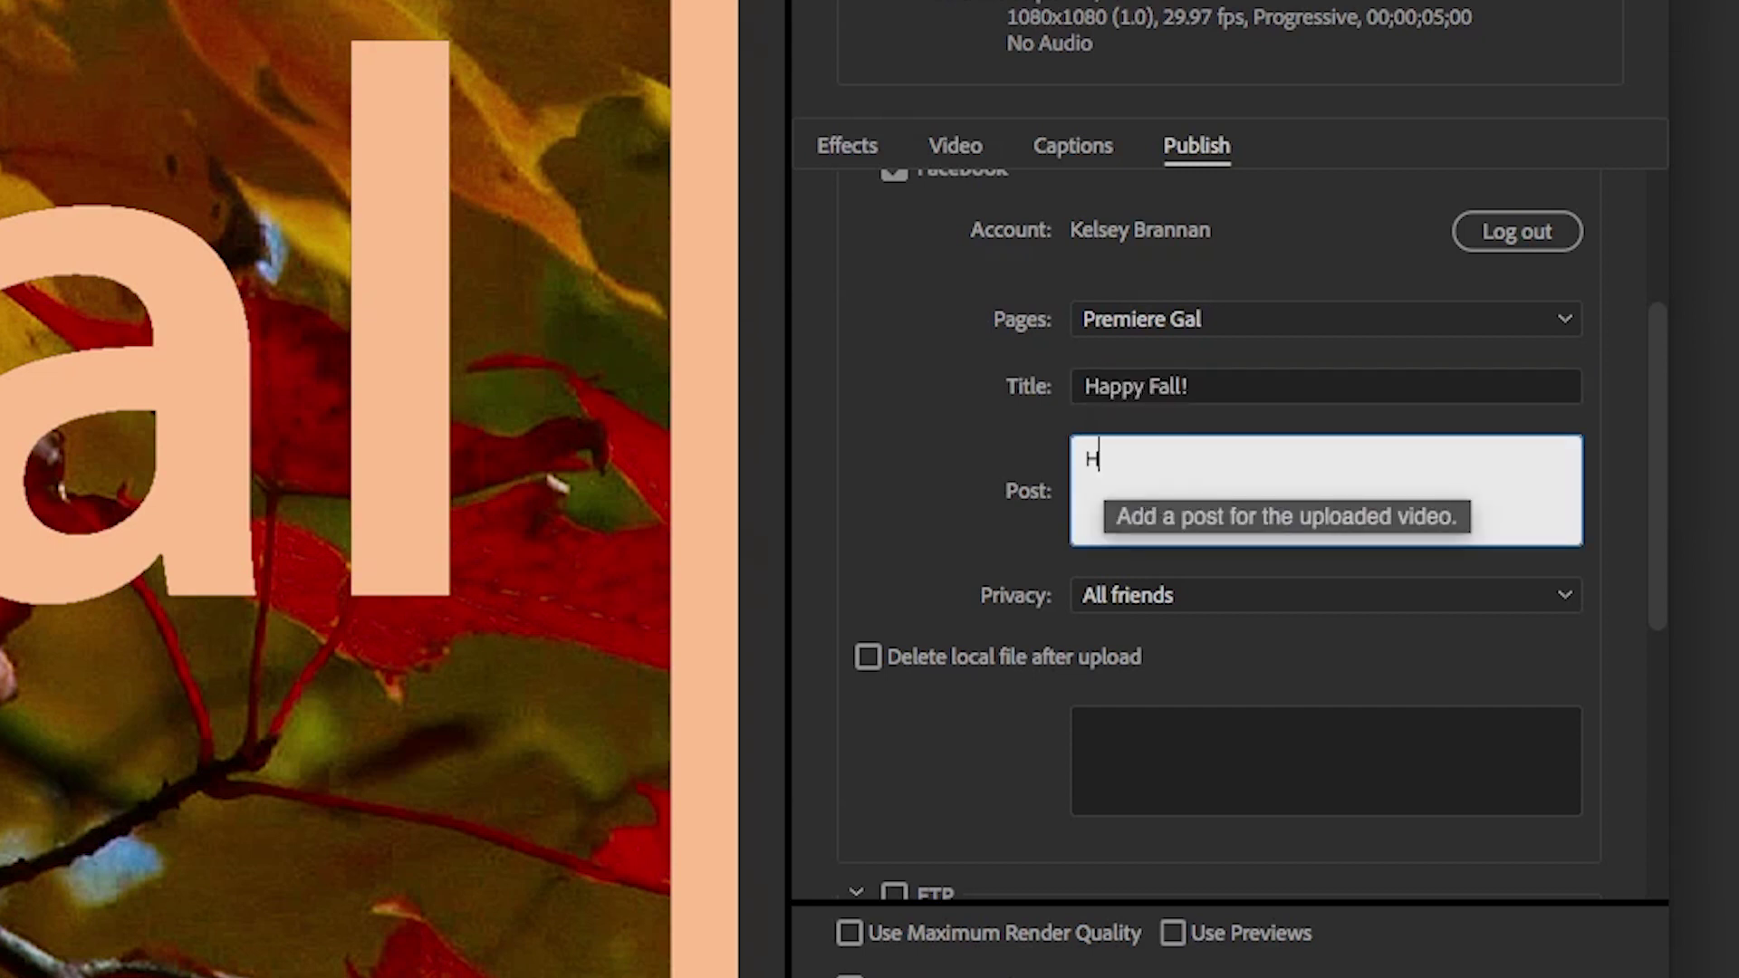
pyautogui.press('BackSpace')
pyautogui.write('The perfect seaso')
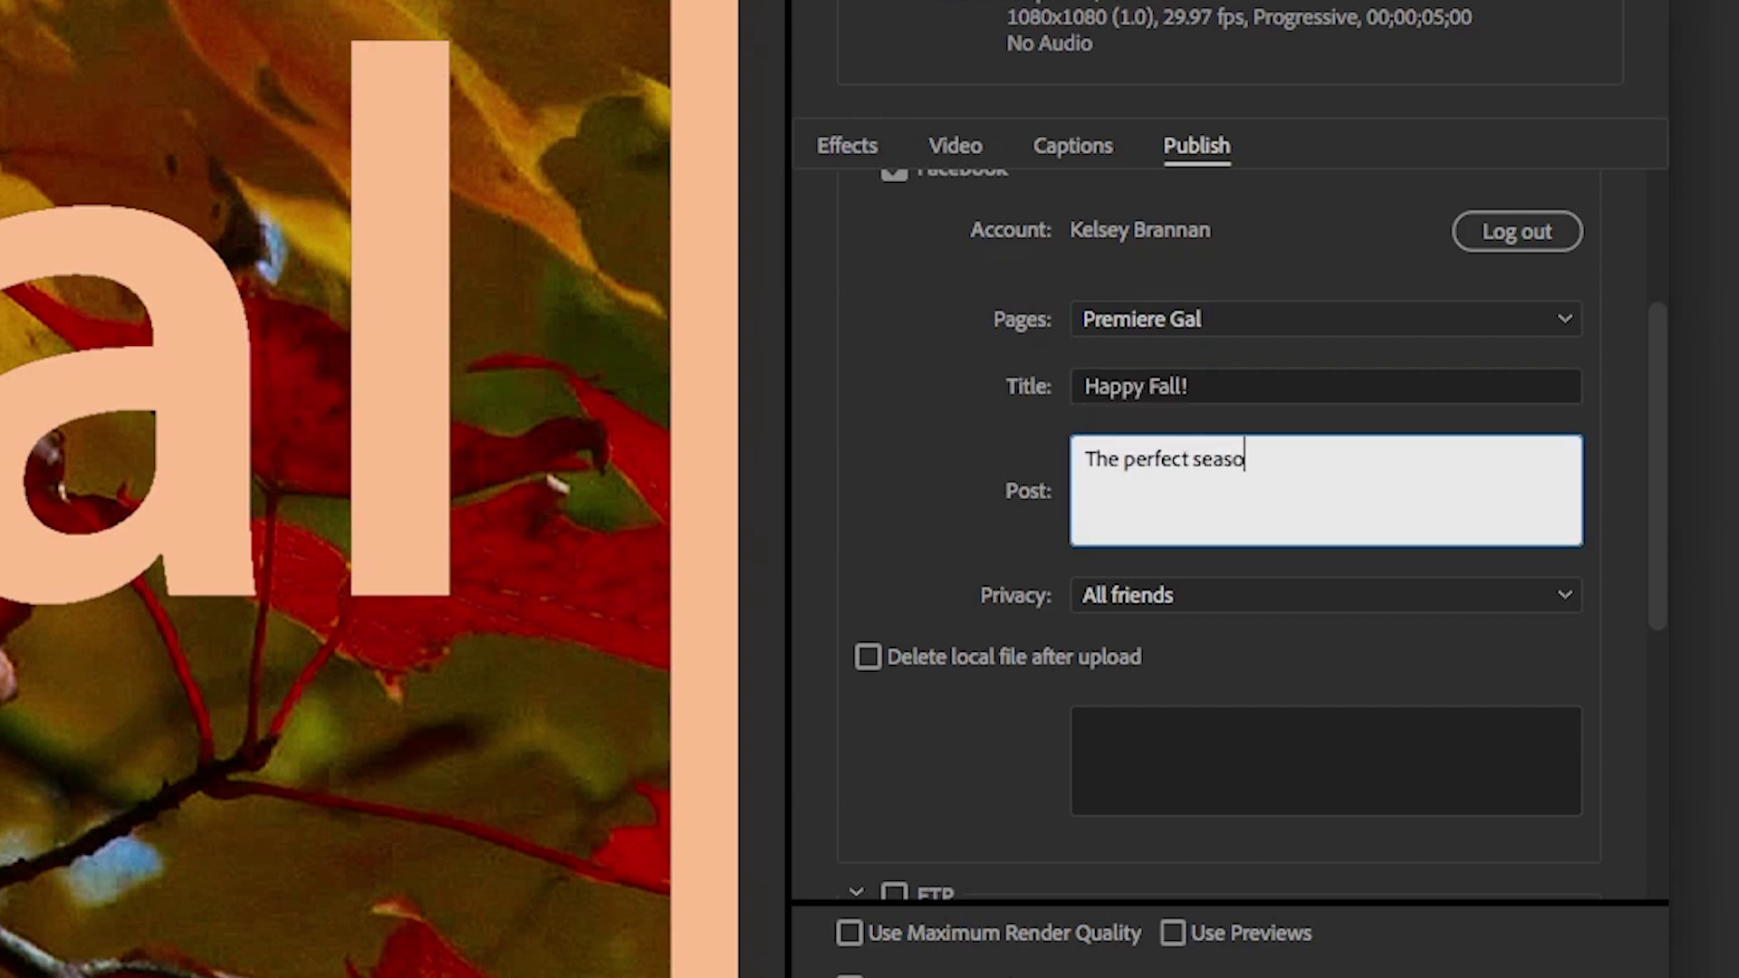
pyautogui.write('n to stay inside with hot co')
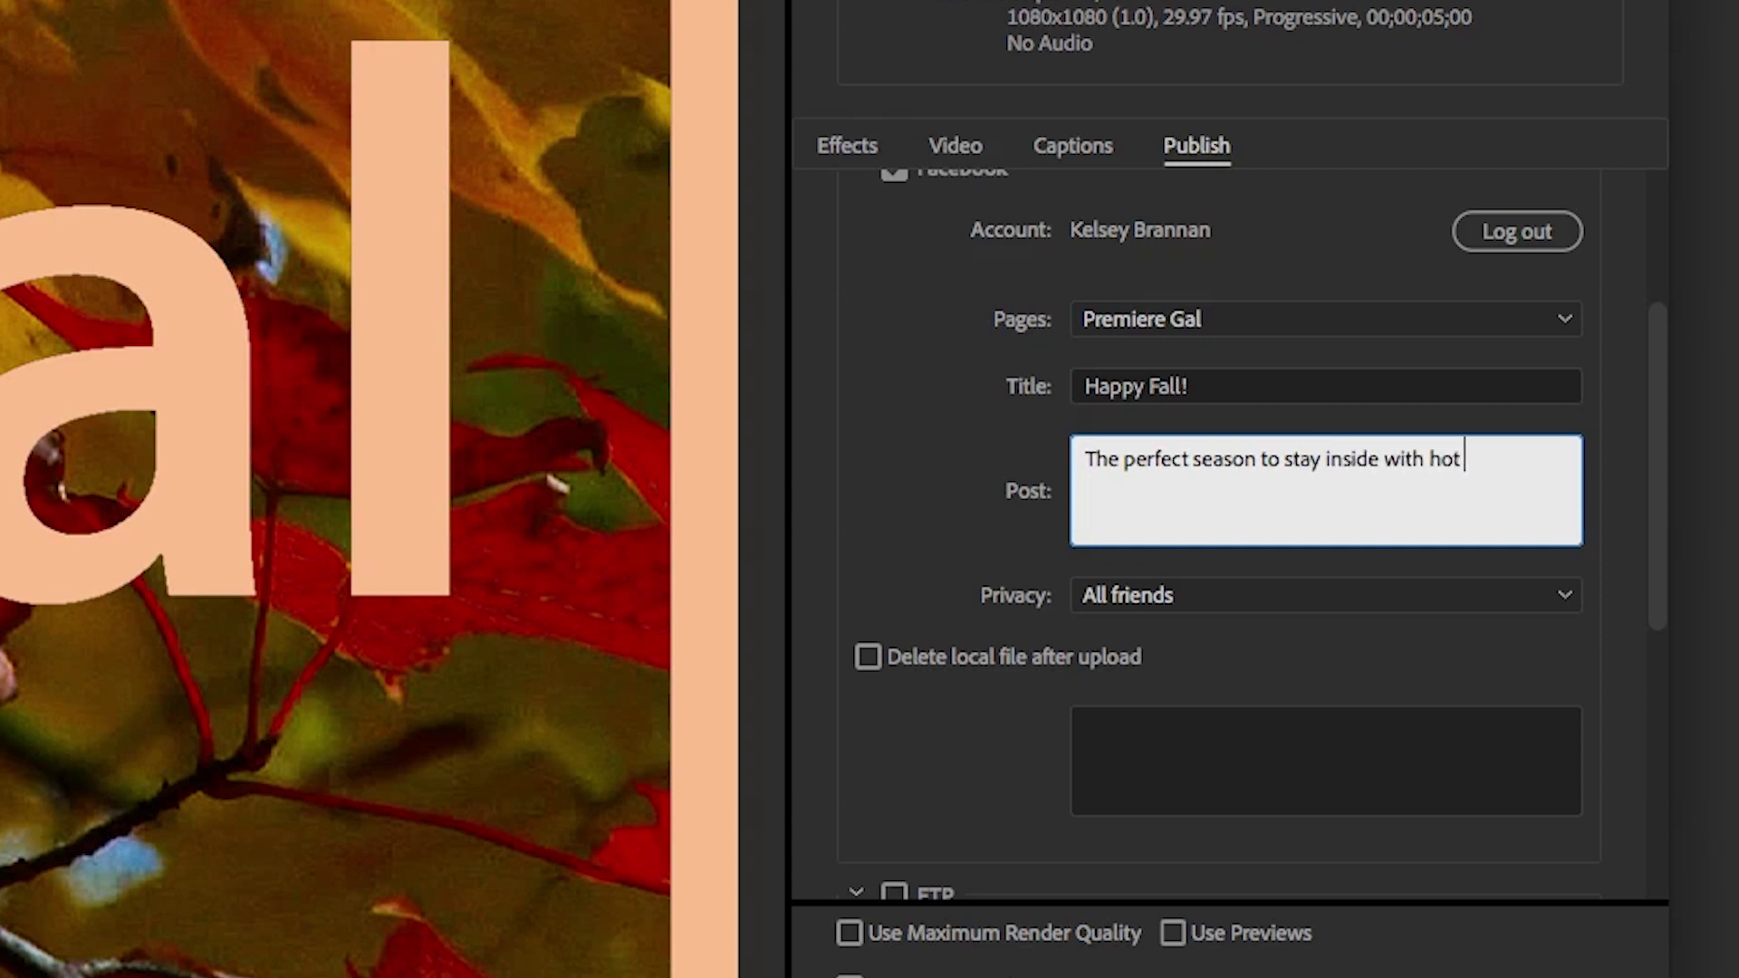
pyautogui.write('coa and video edit')
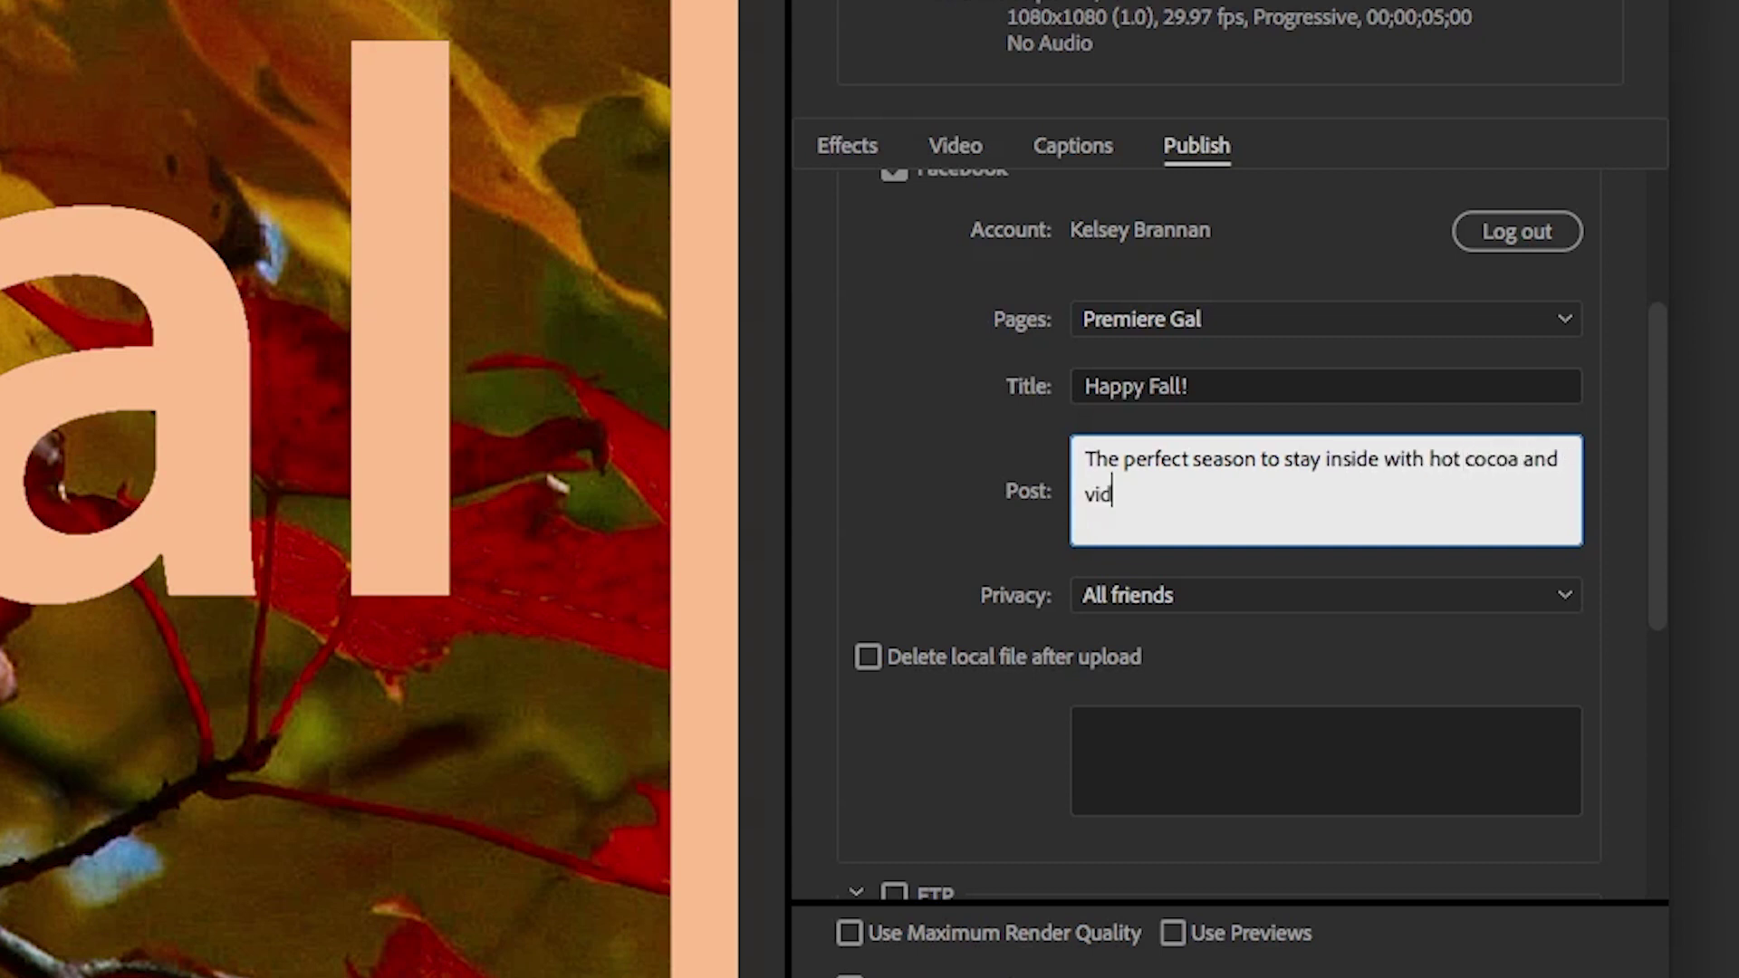
pyautogui.write('!')
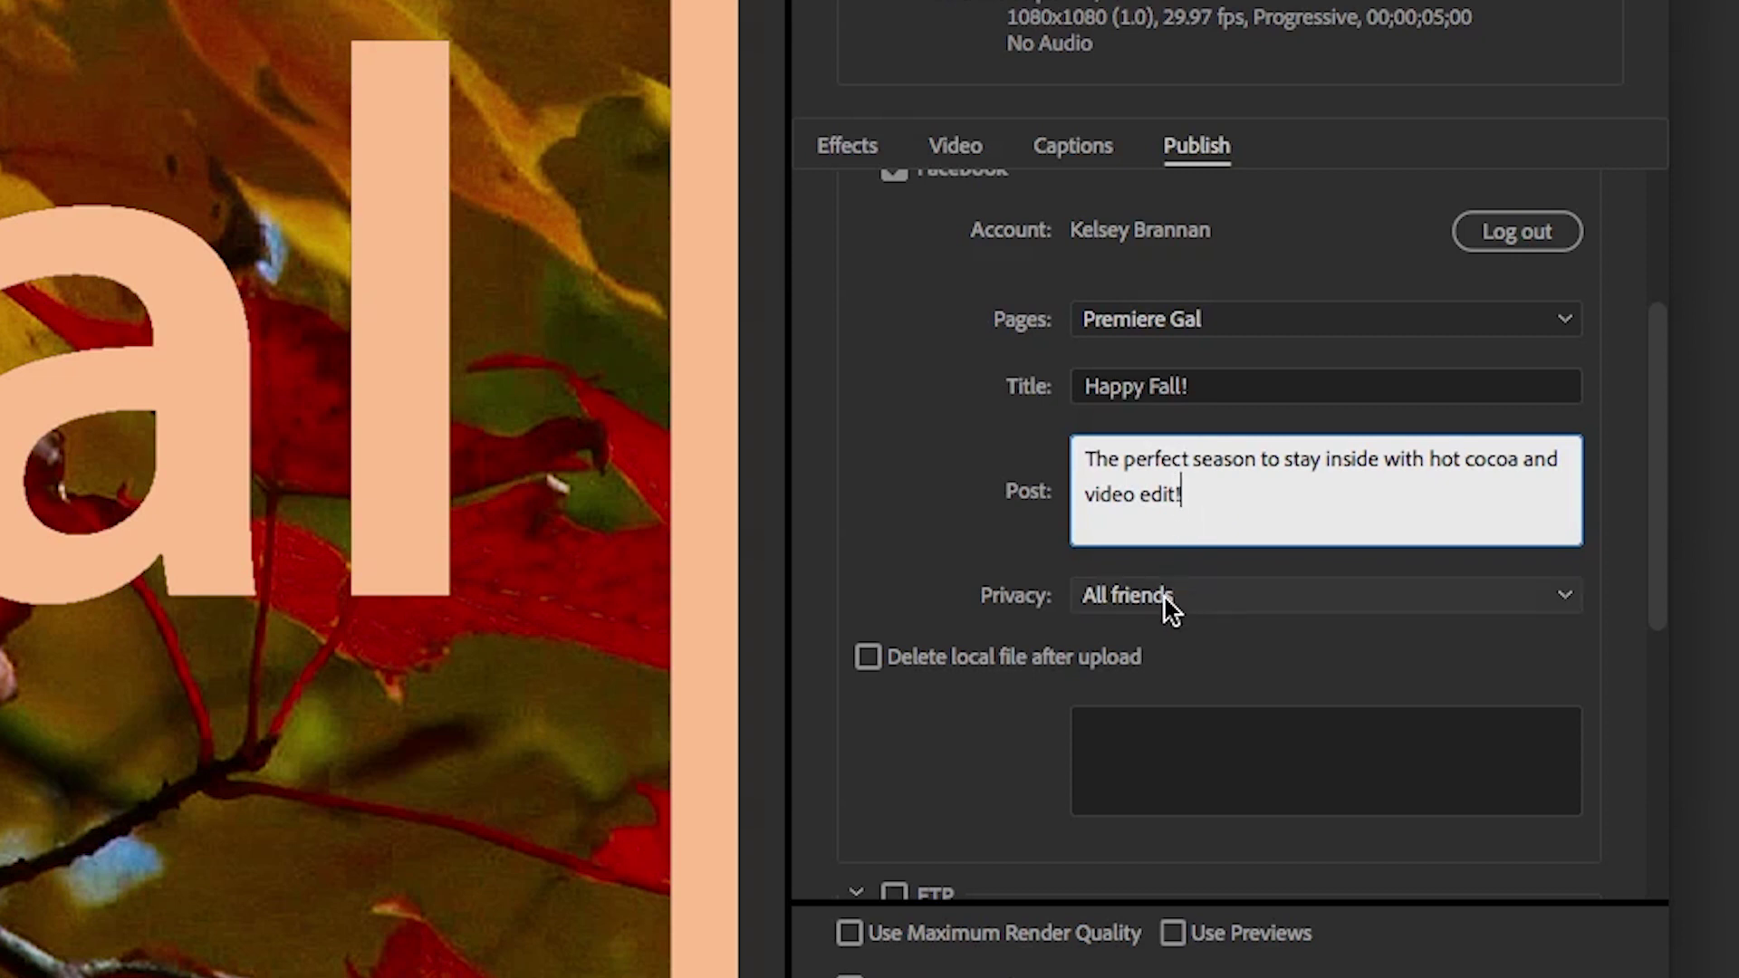
# Set the Facebook post's privacy to Public.
pyautogui.click(1164, 598)
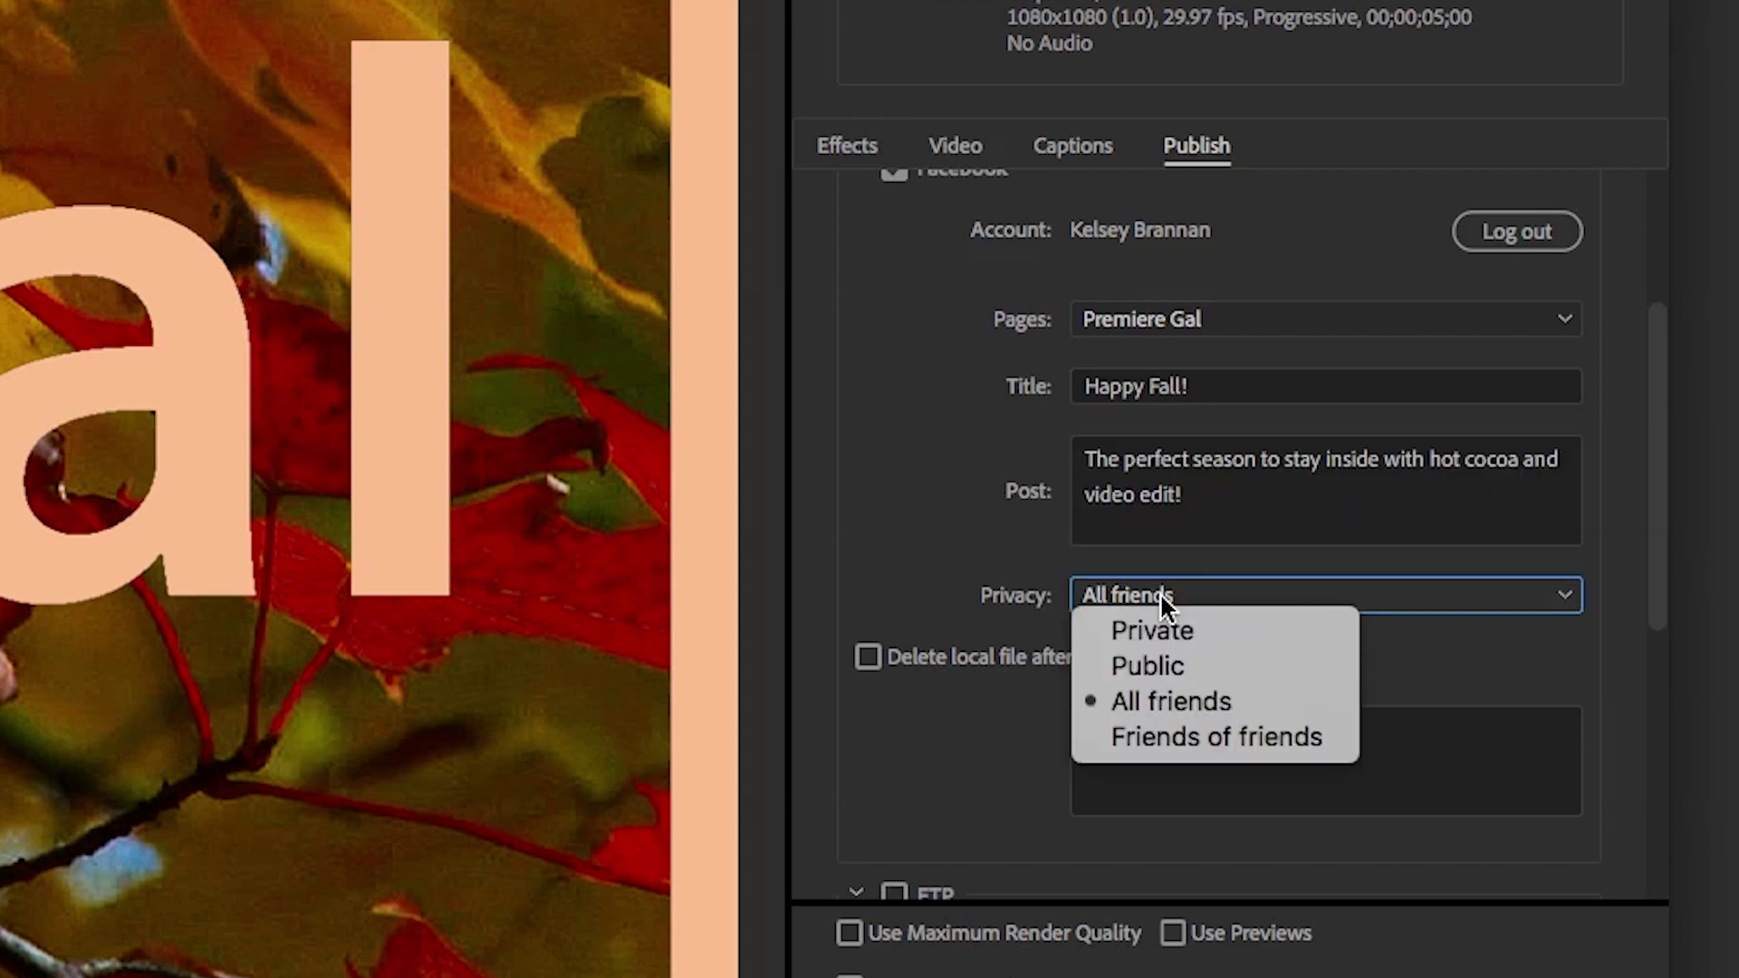
pyautogui.click(1169, 665)
pyautogui.scroll(-3, 1008, 589)
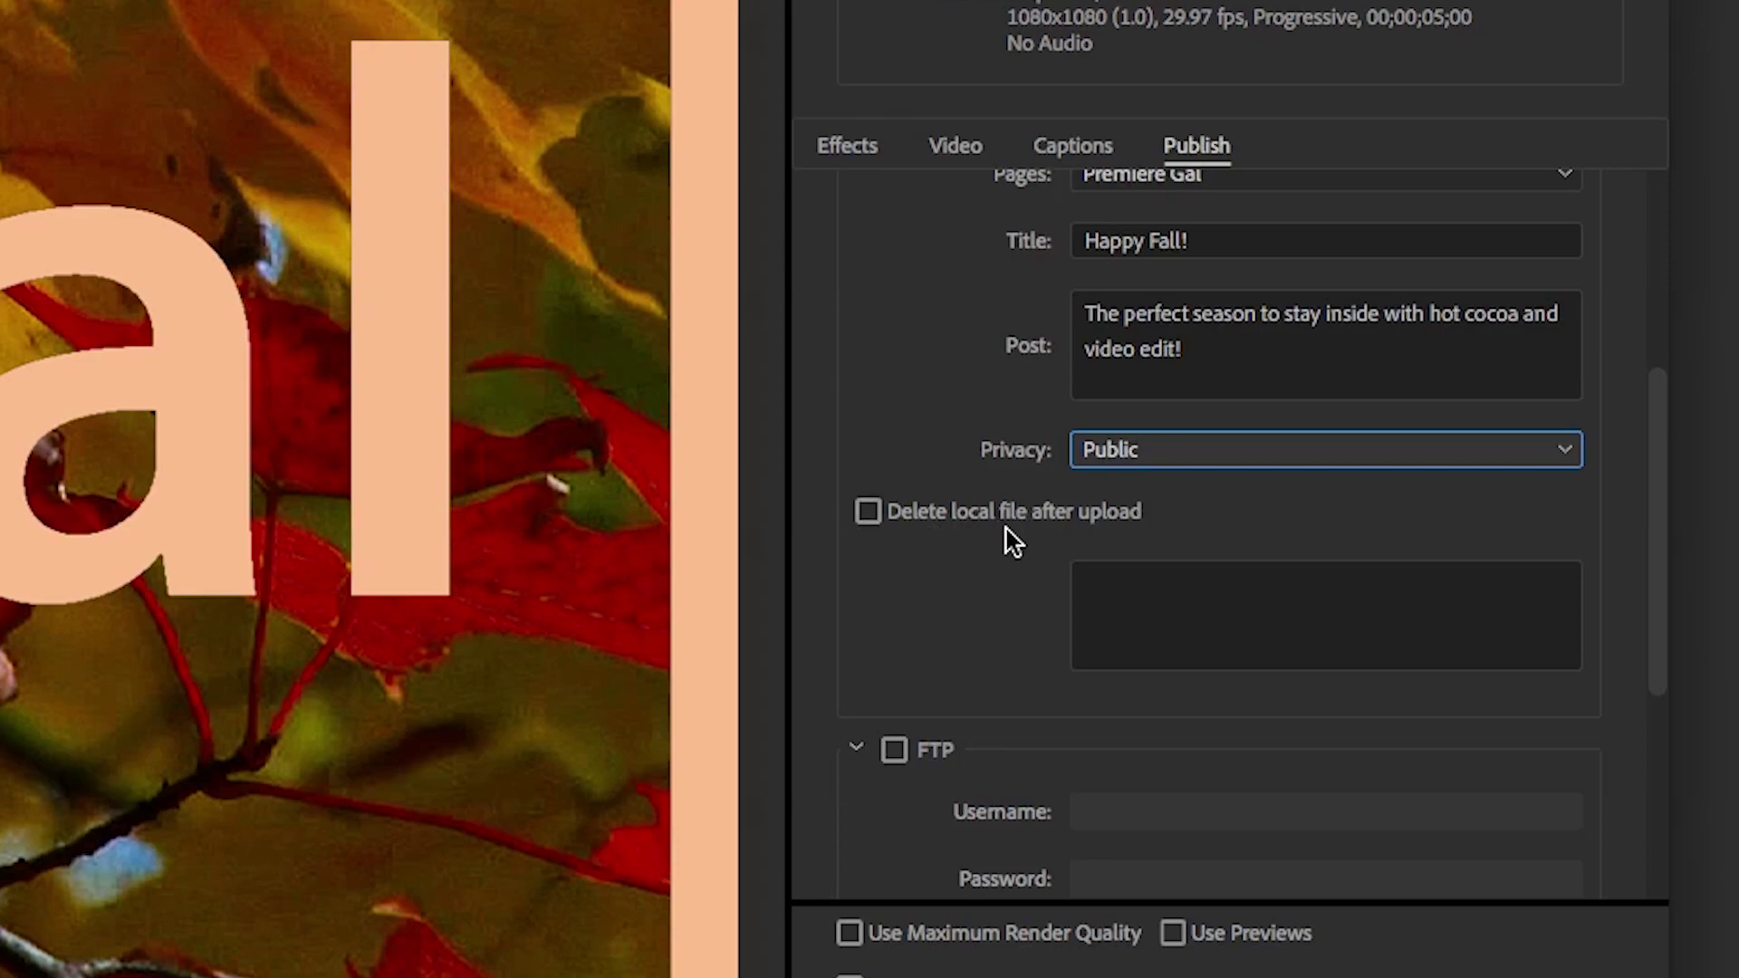
pyautogui.scroll(3, 1007, 529)
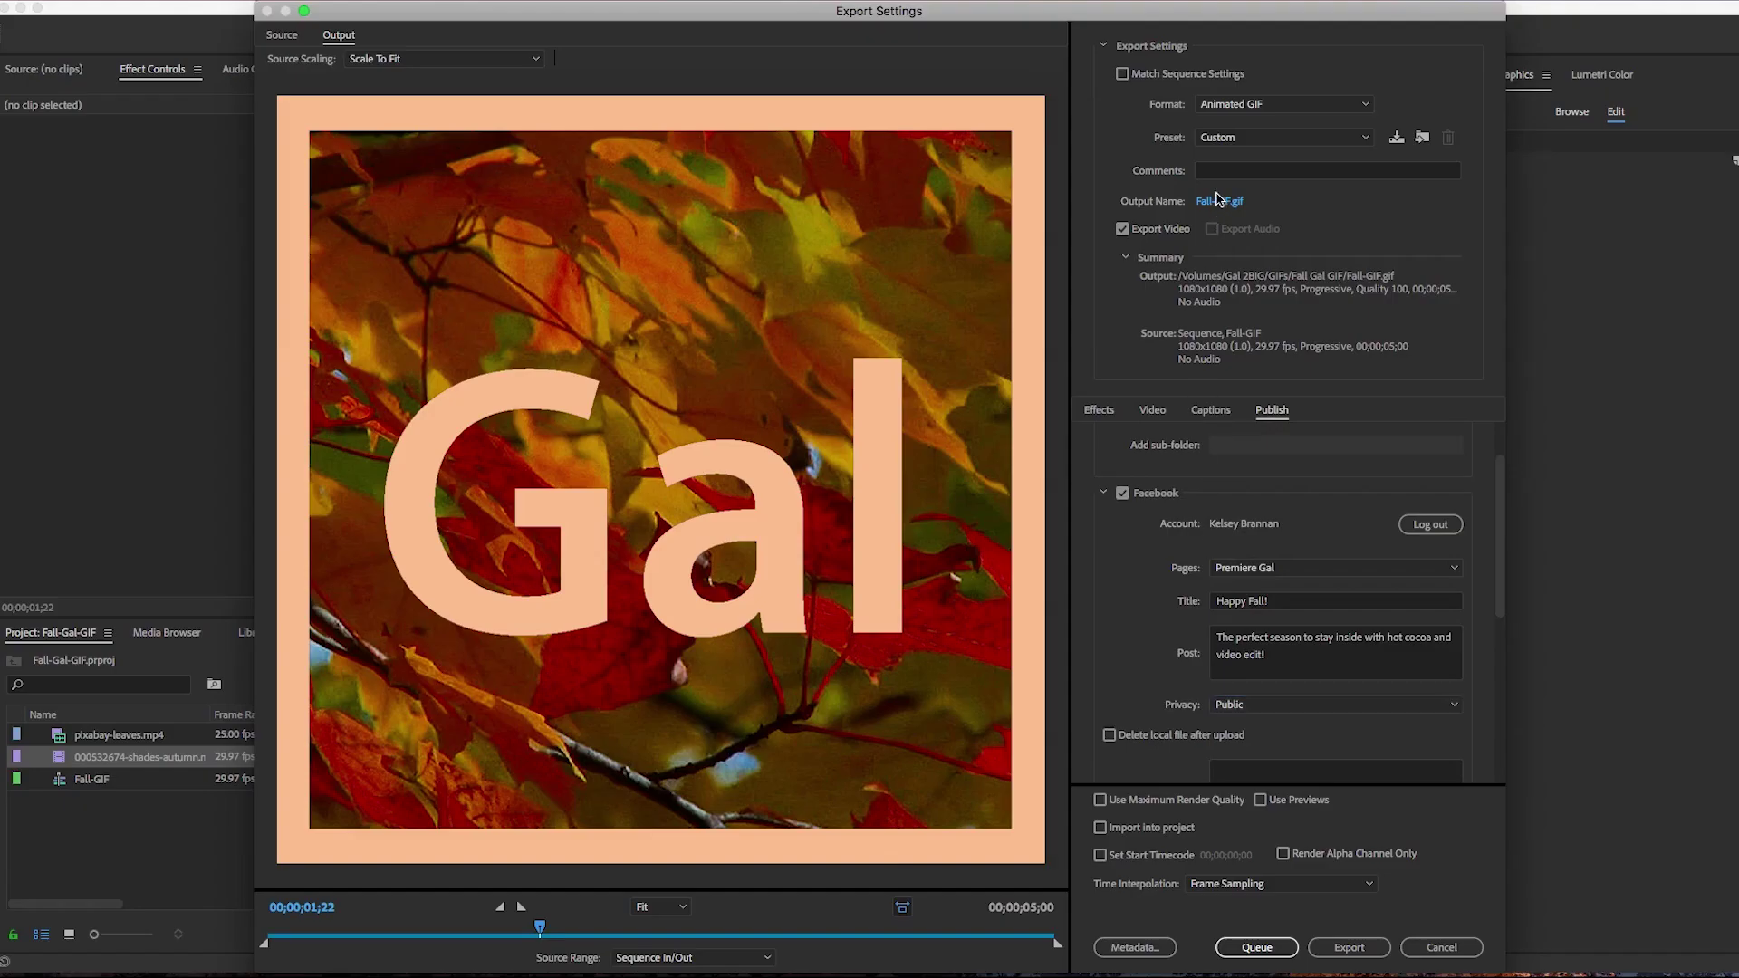
pyautogui.click(1217, 200)
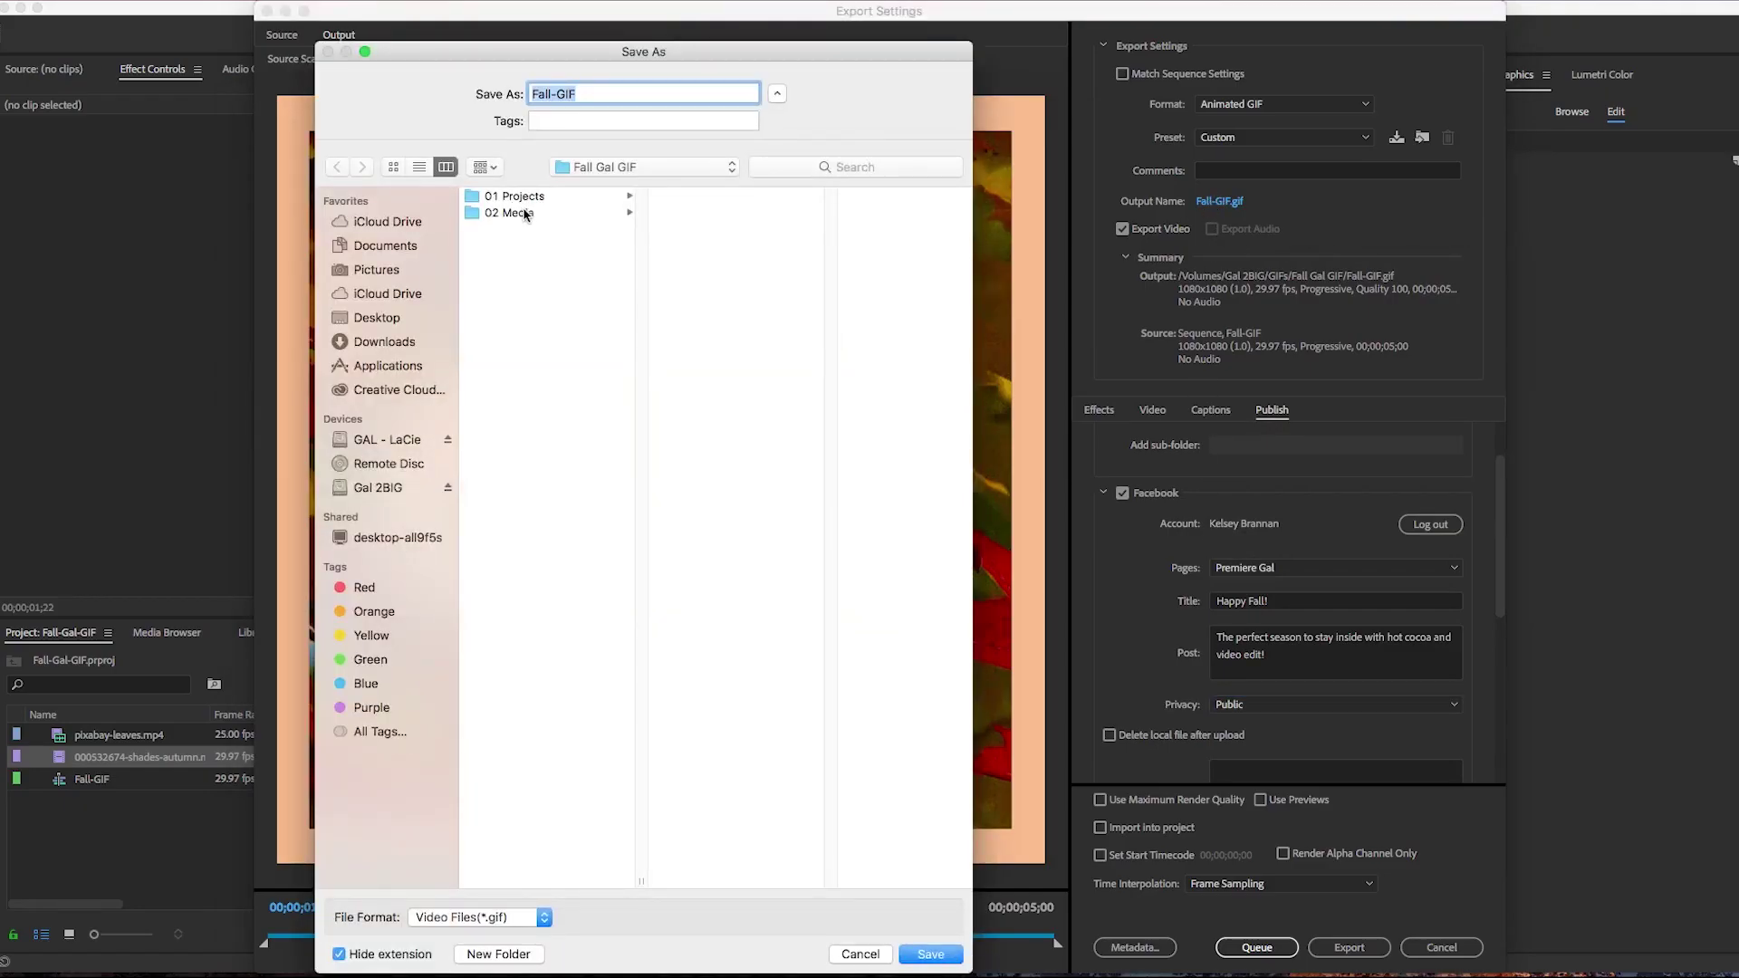
# Save the output as Fall-GIF.gif and export it, uploading to Facebook.
pyautogui.click(931, 954)
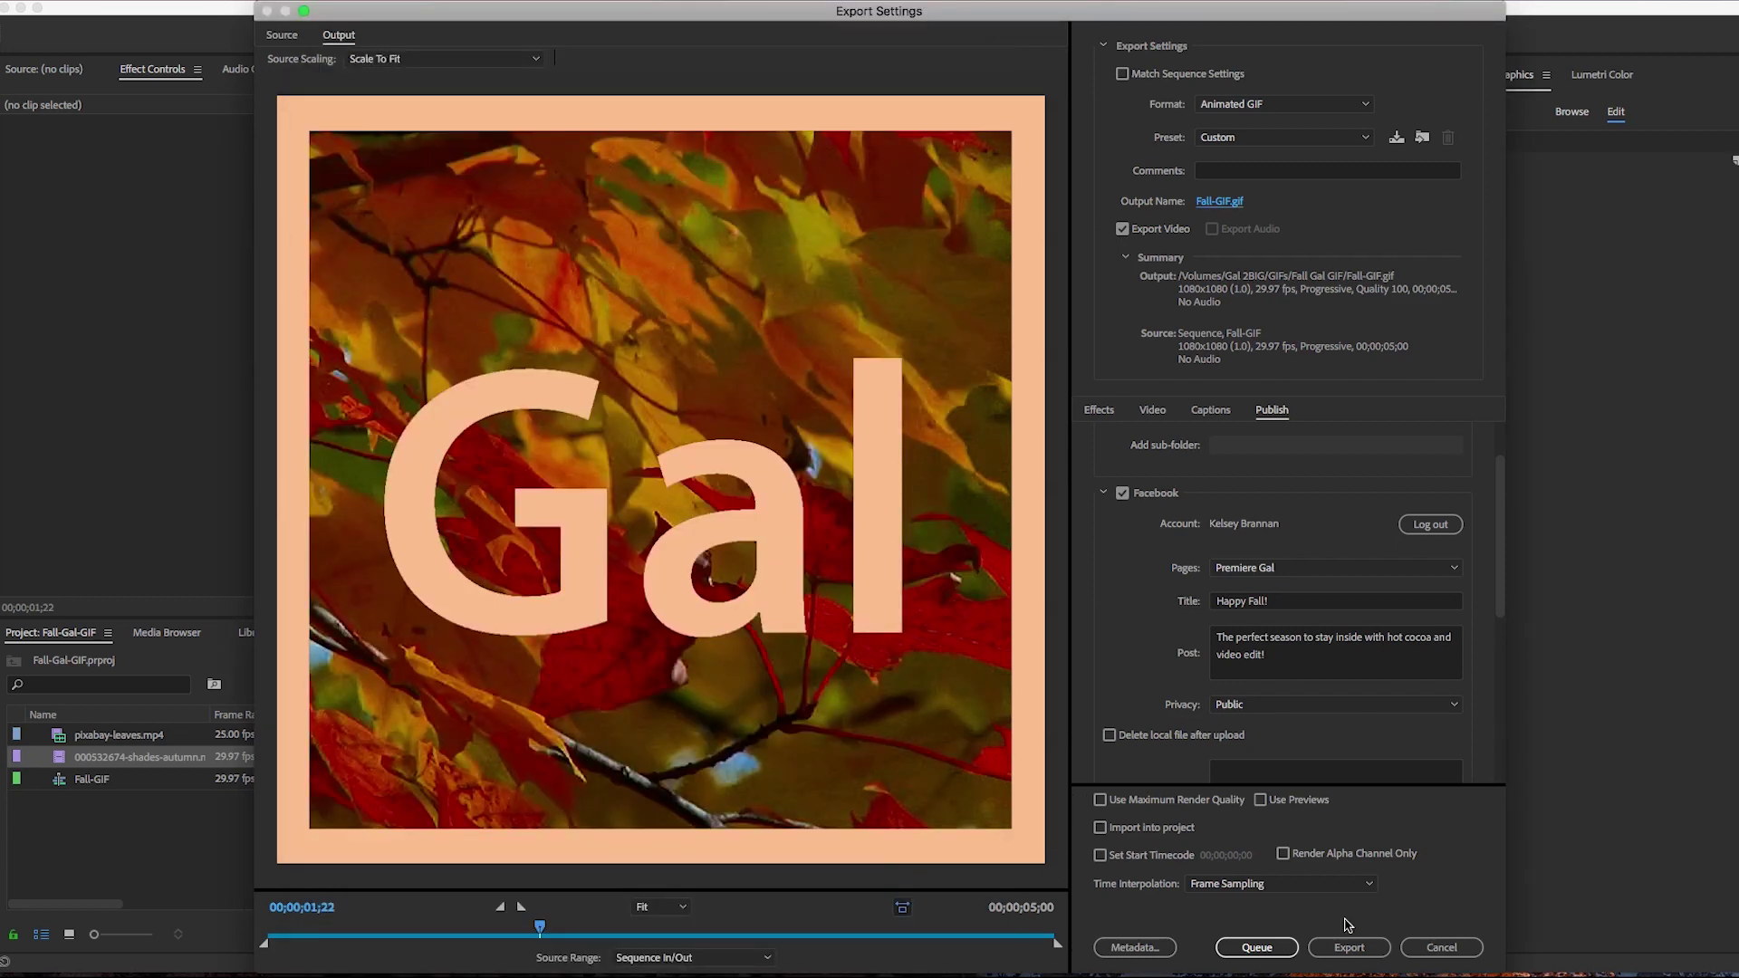
pyautogui.click(1356, 948)
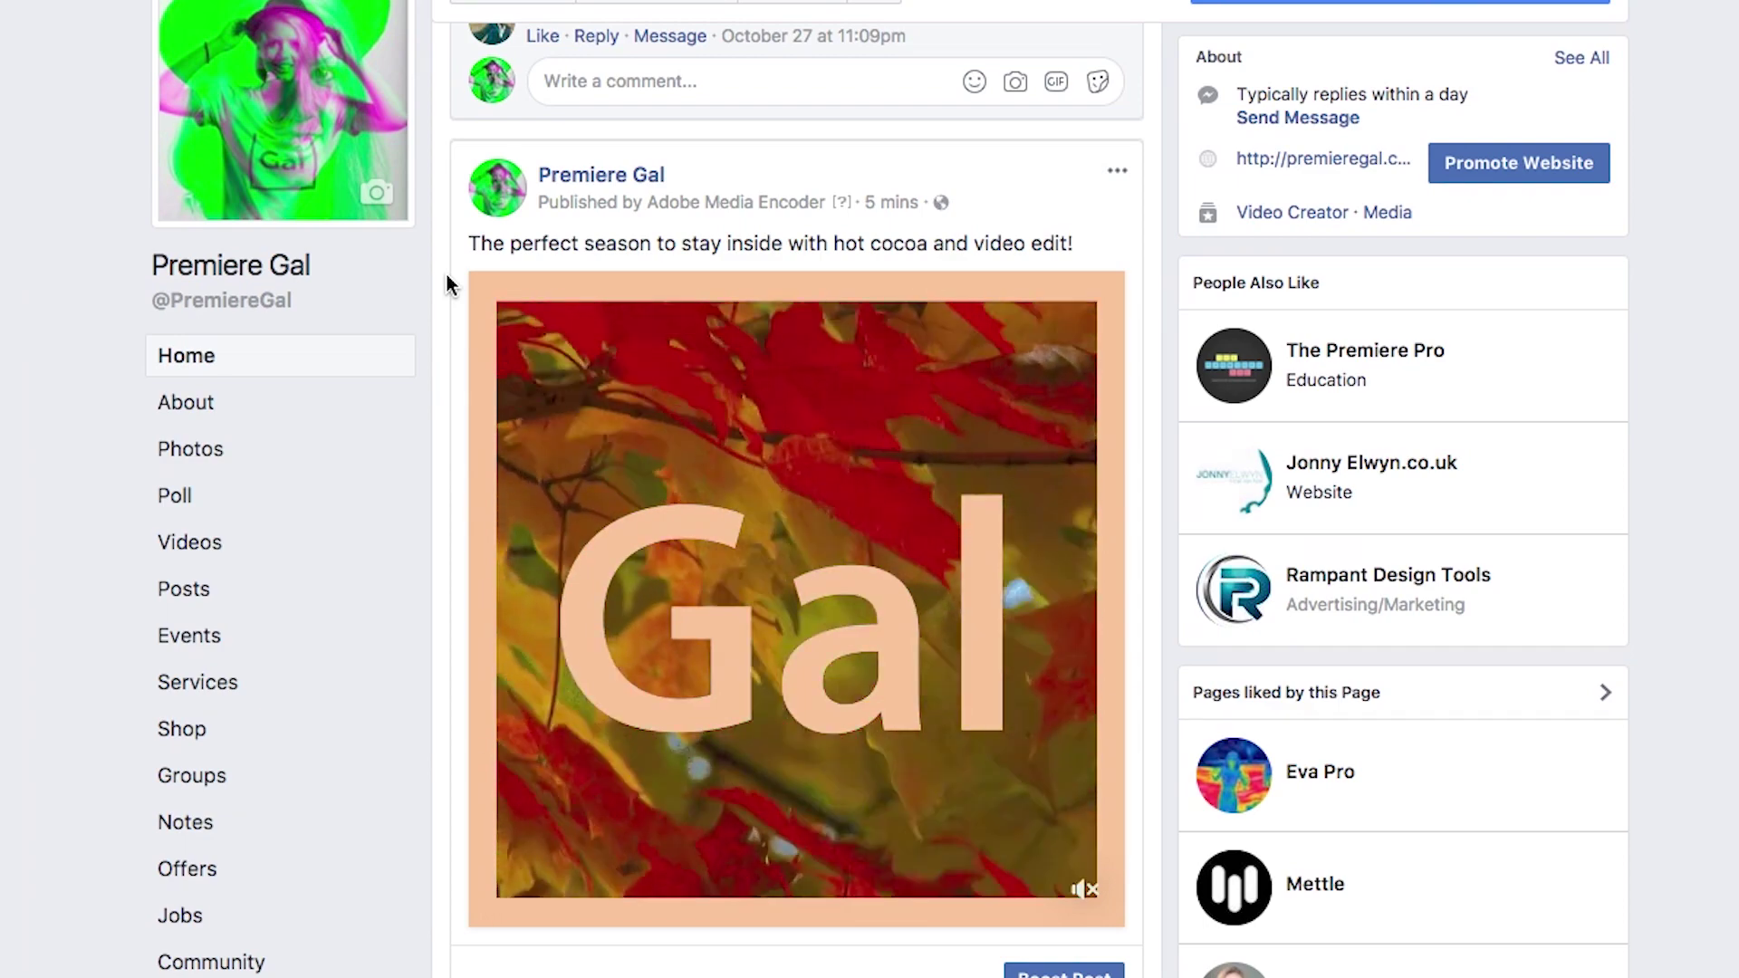
# Check the Facebook page for the new Gal leaf GIF post with its hot cocoa caption.
pyautogui.moveTo(683, 217)
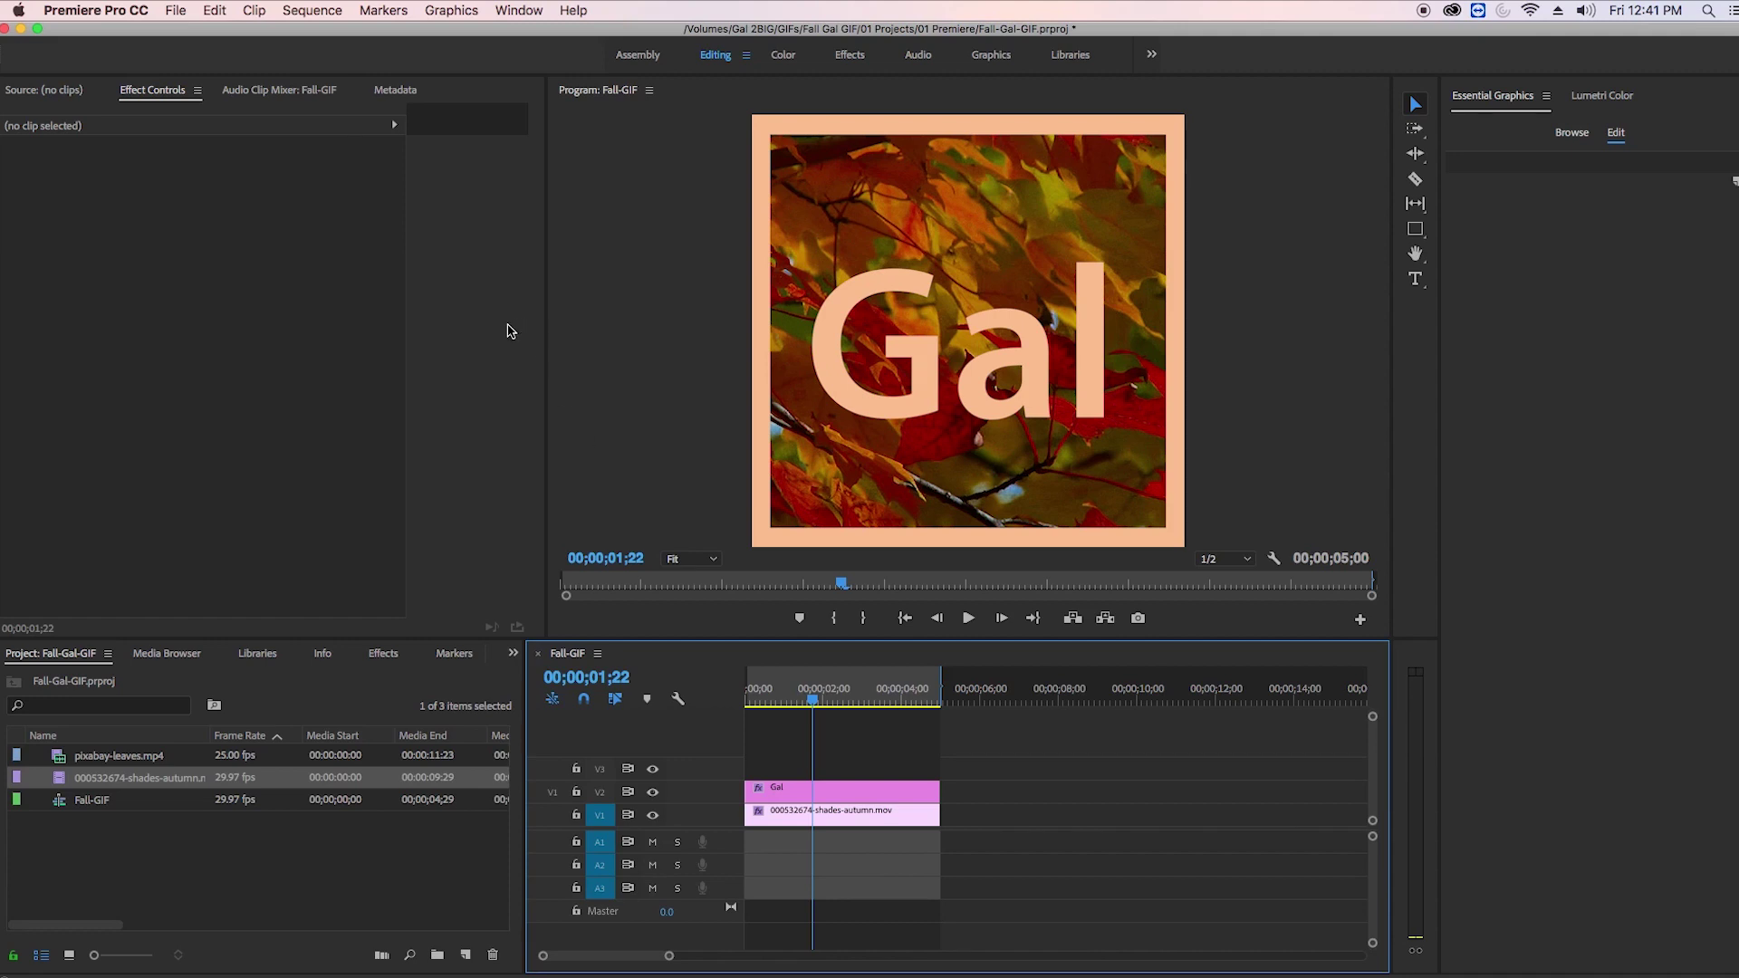
# Reopen export settings, switch format to H.264 as Fall-GIF_1.mp4, and enable YouTube publishing.
pyautogui.click(175, 12)
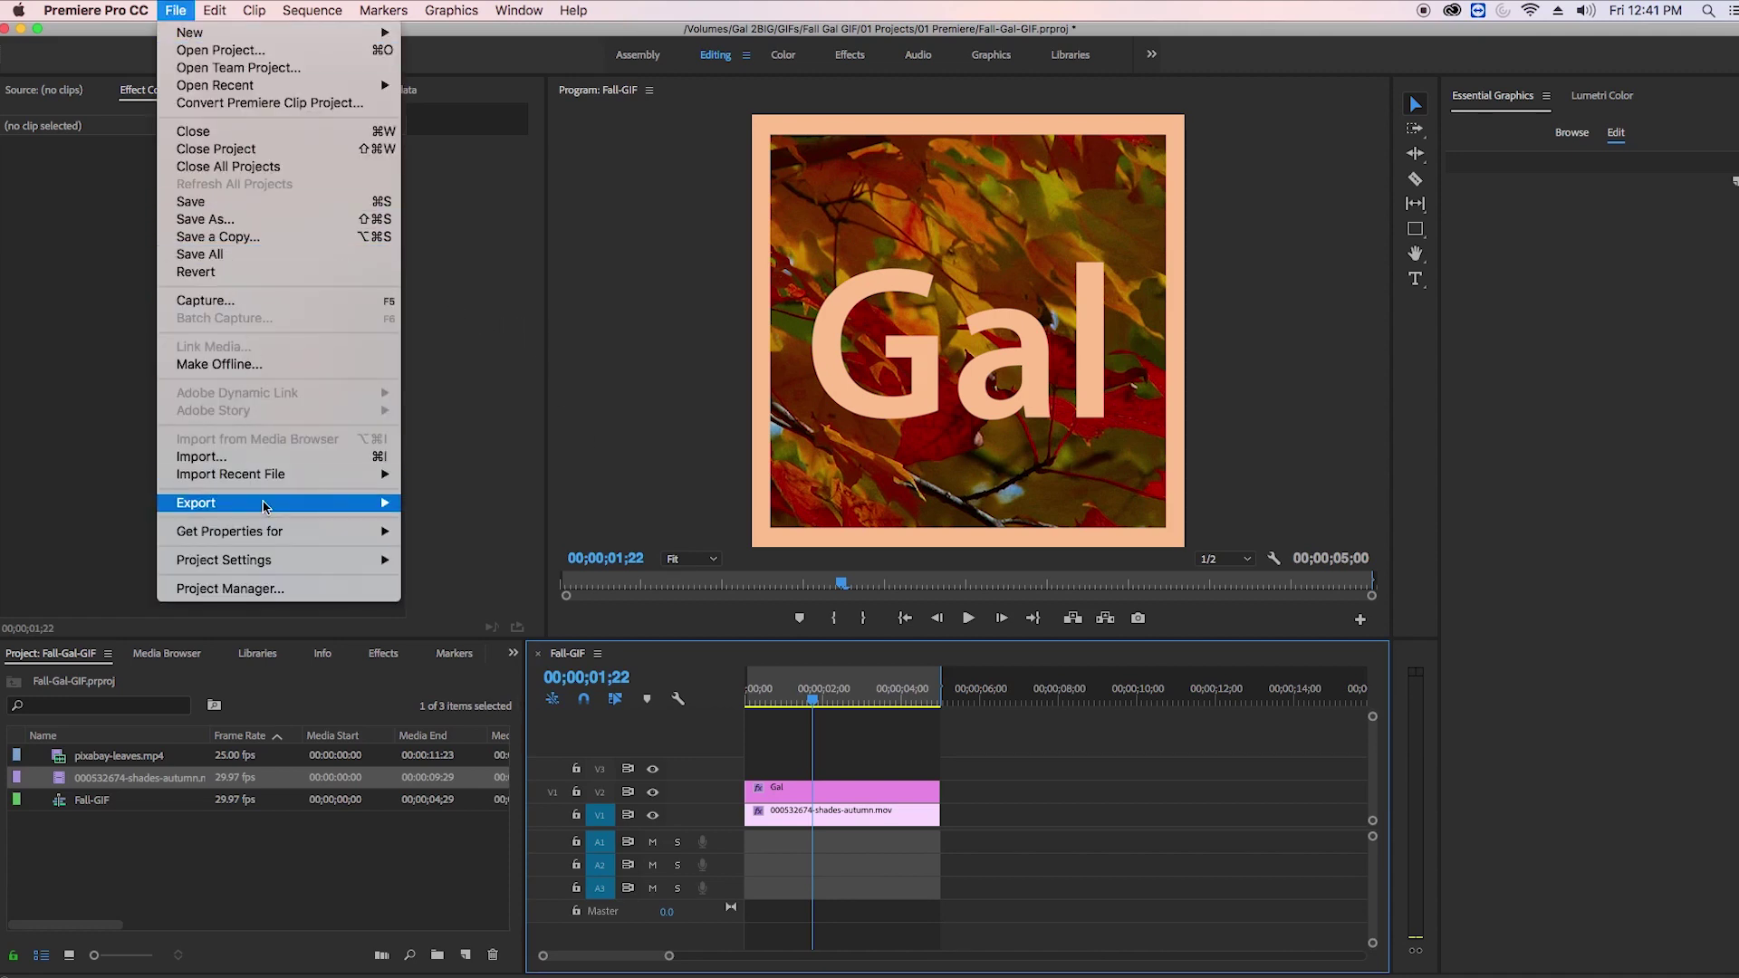
pyautogui.moveTo(265, 506)
pyautogui.click(483, 505)
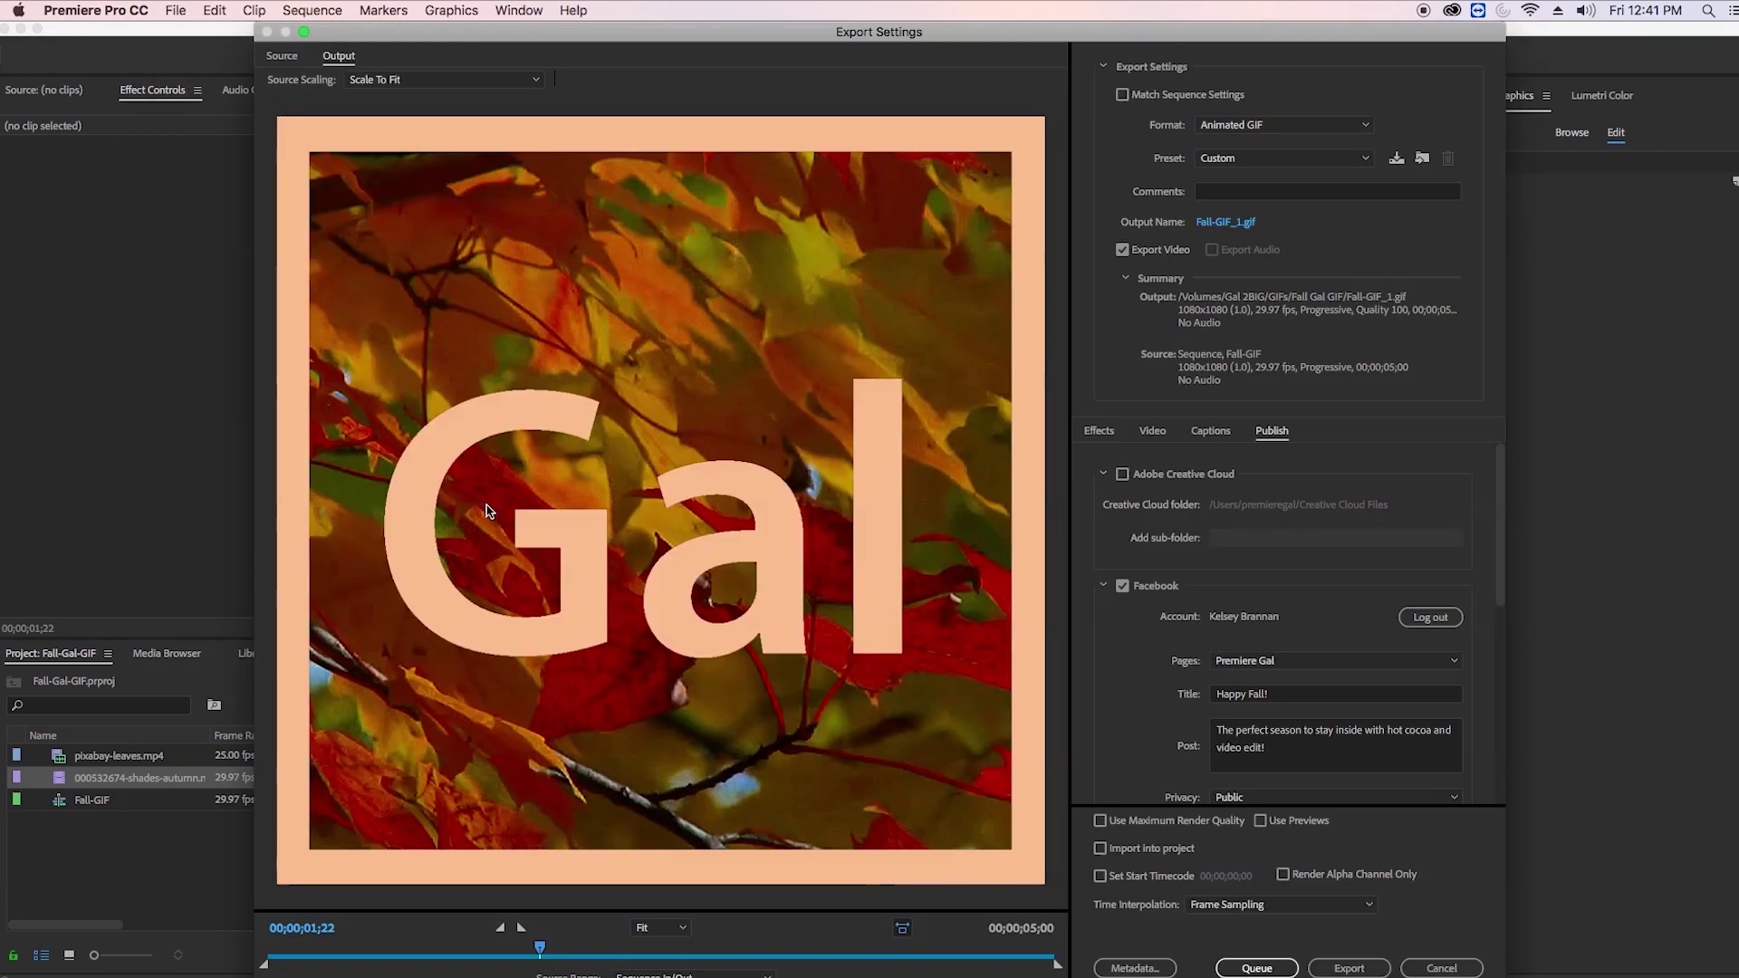
pyautogui.click(1228, 127)
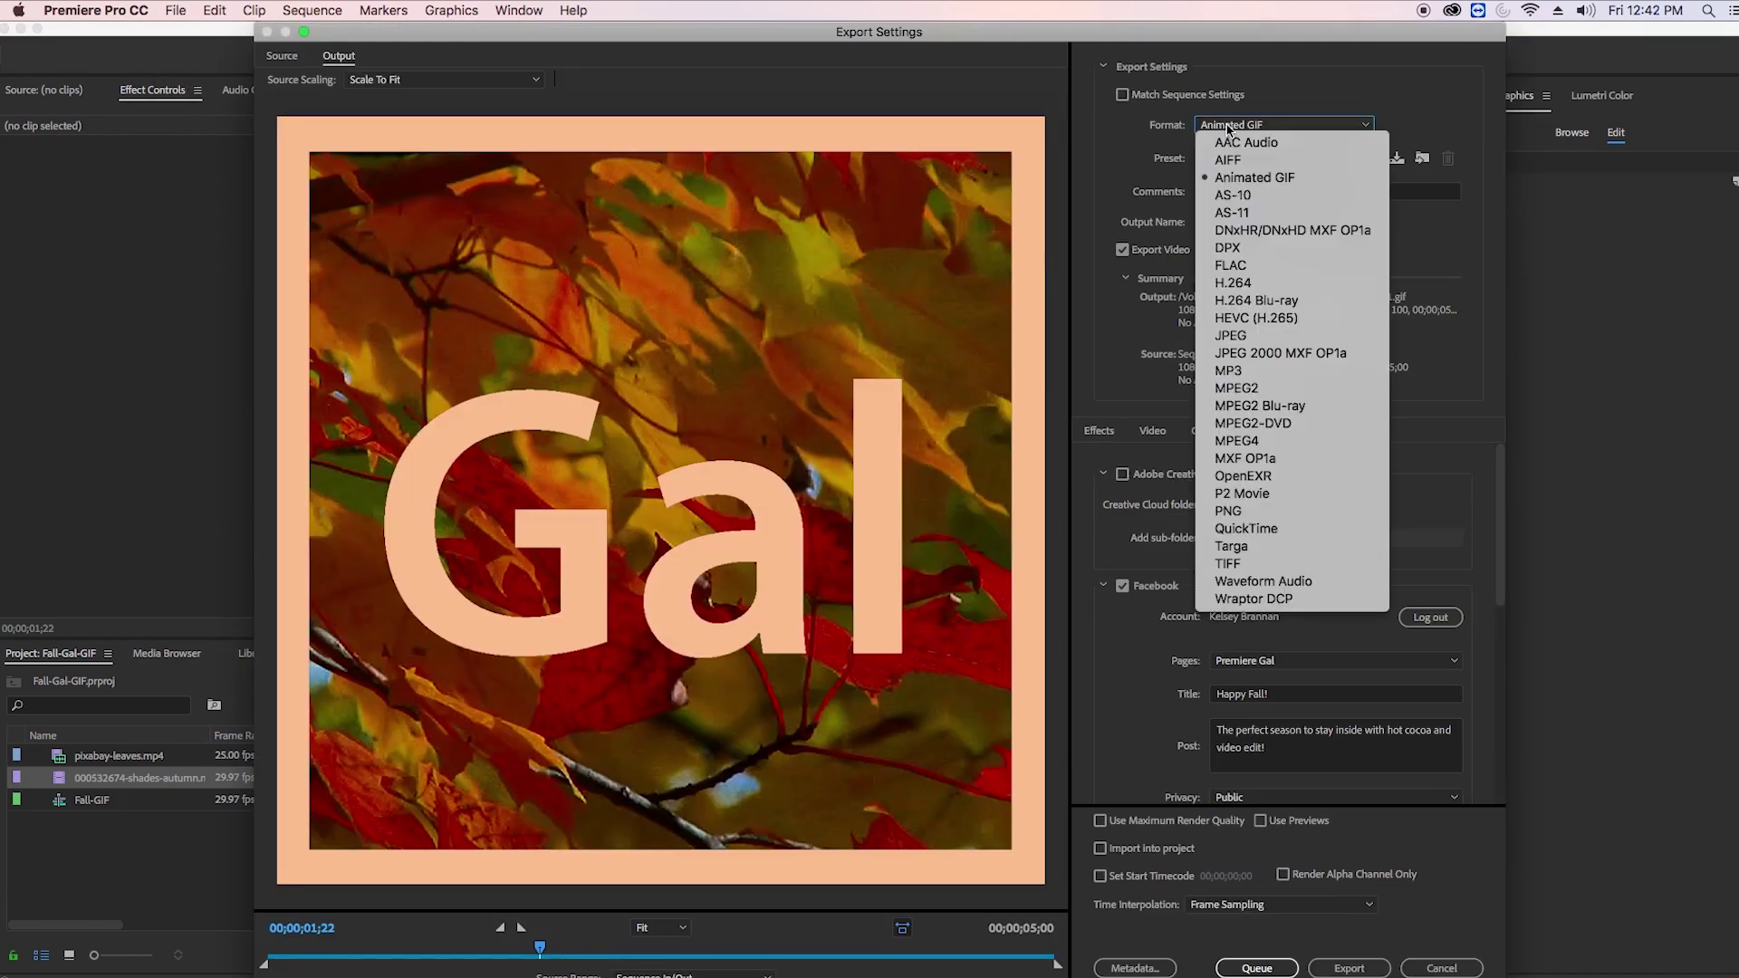
pyautogui.click(1233, 283)
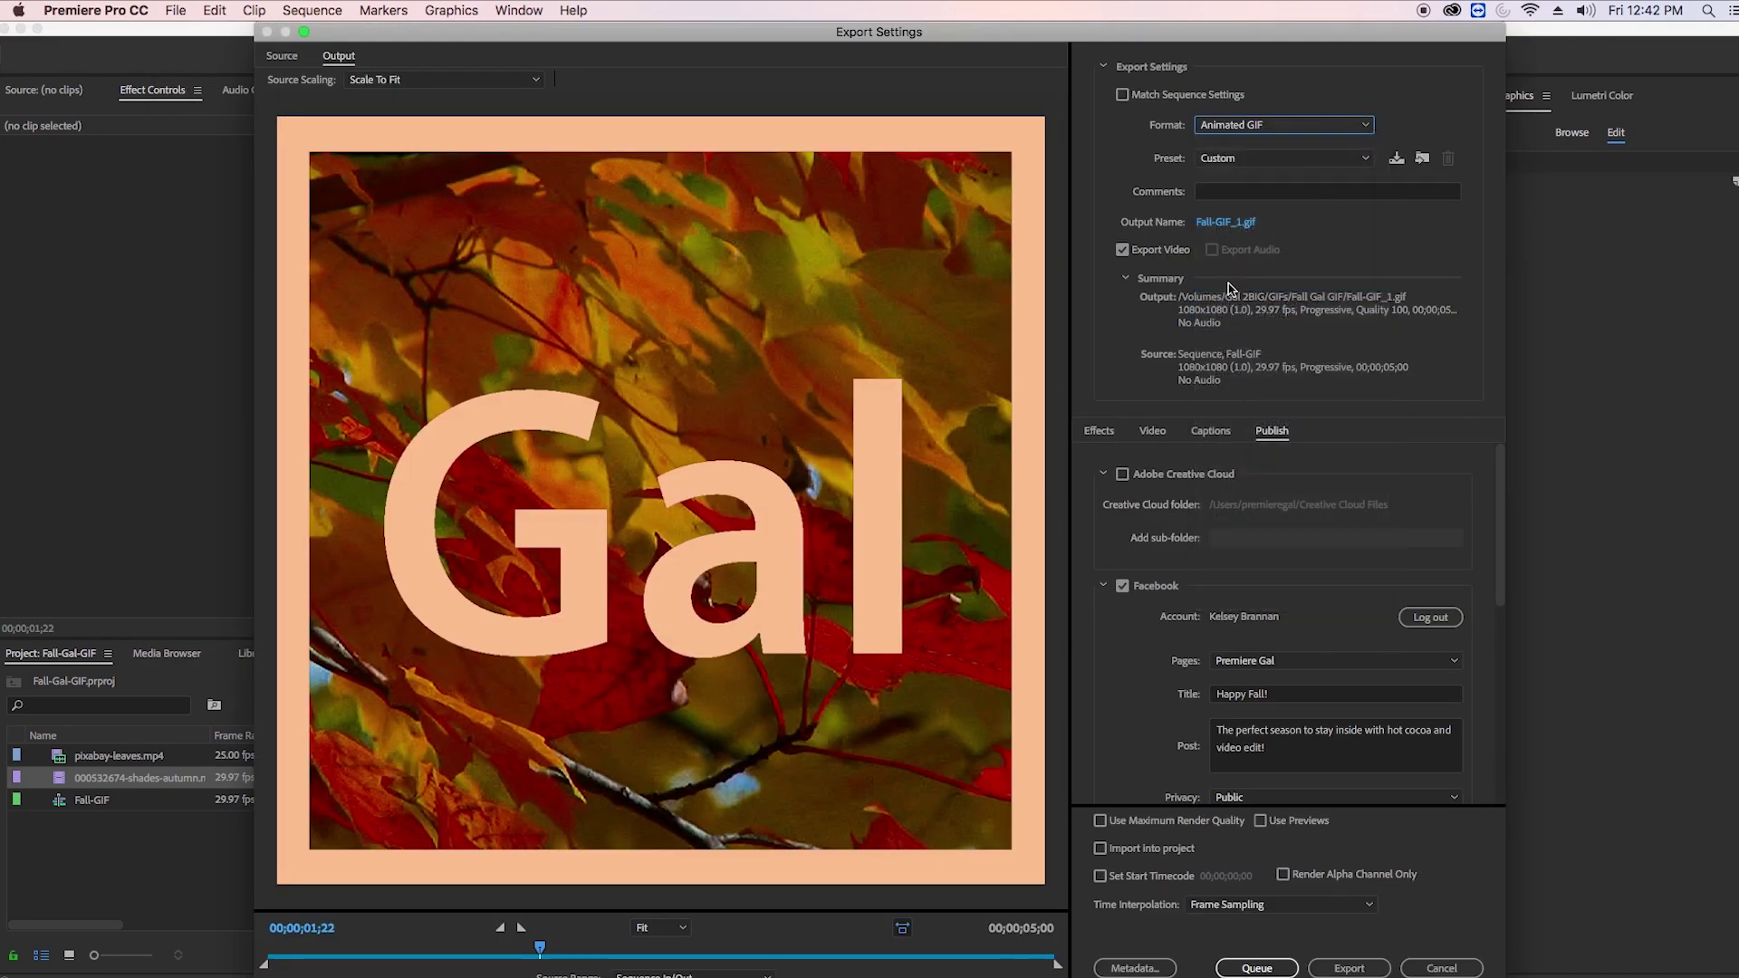
pyautogui.scroll(-15, 1441, 634)
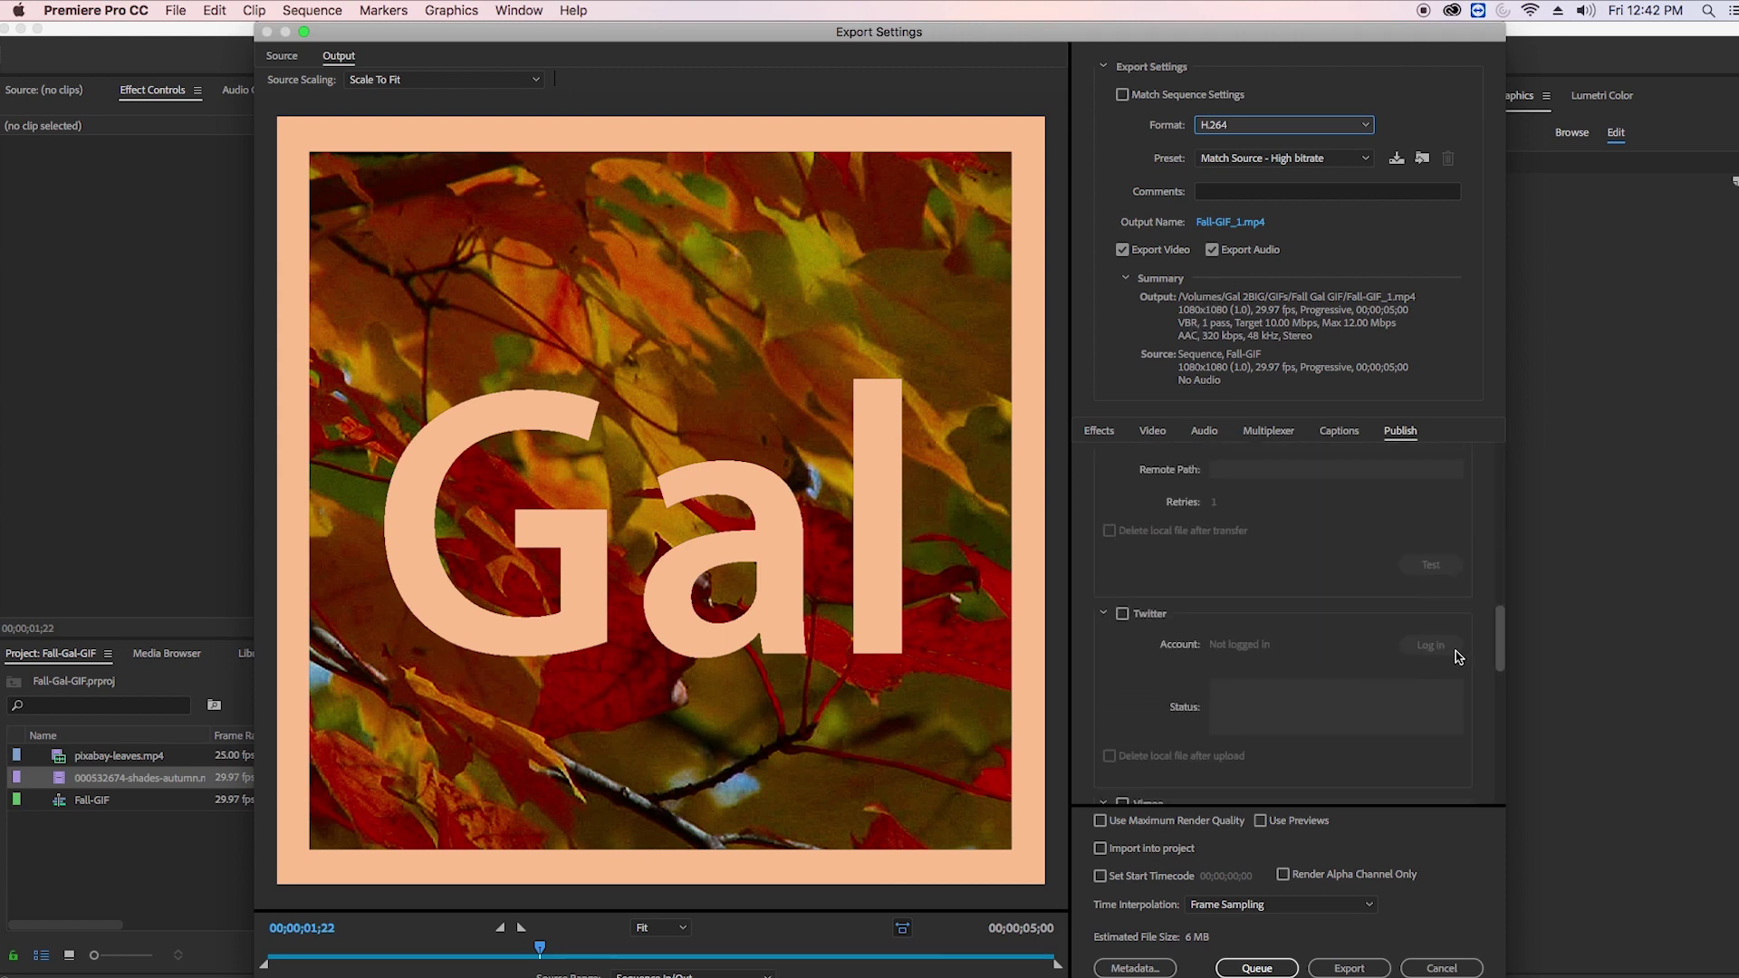
pyautogui.scroll(-10, 1442, 689)
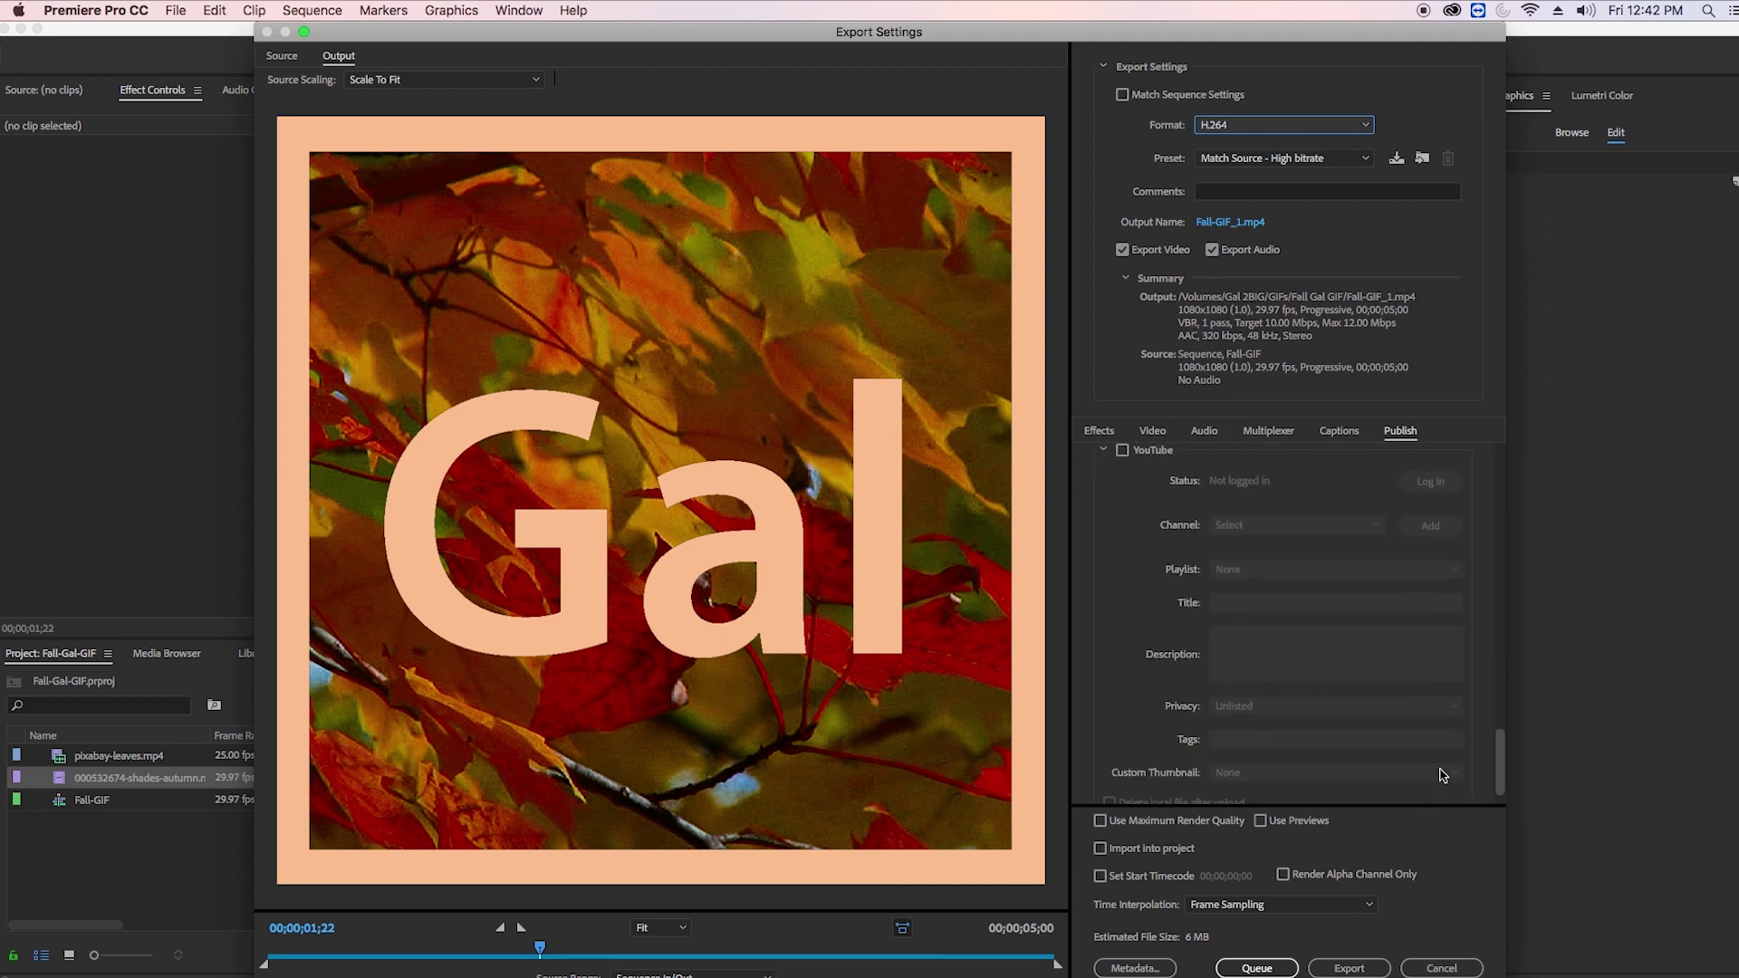
pyautogui.click(1122, 450)
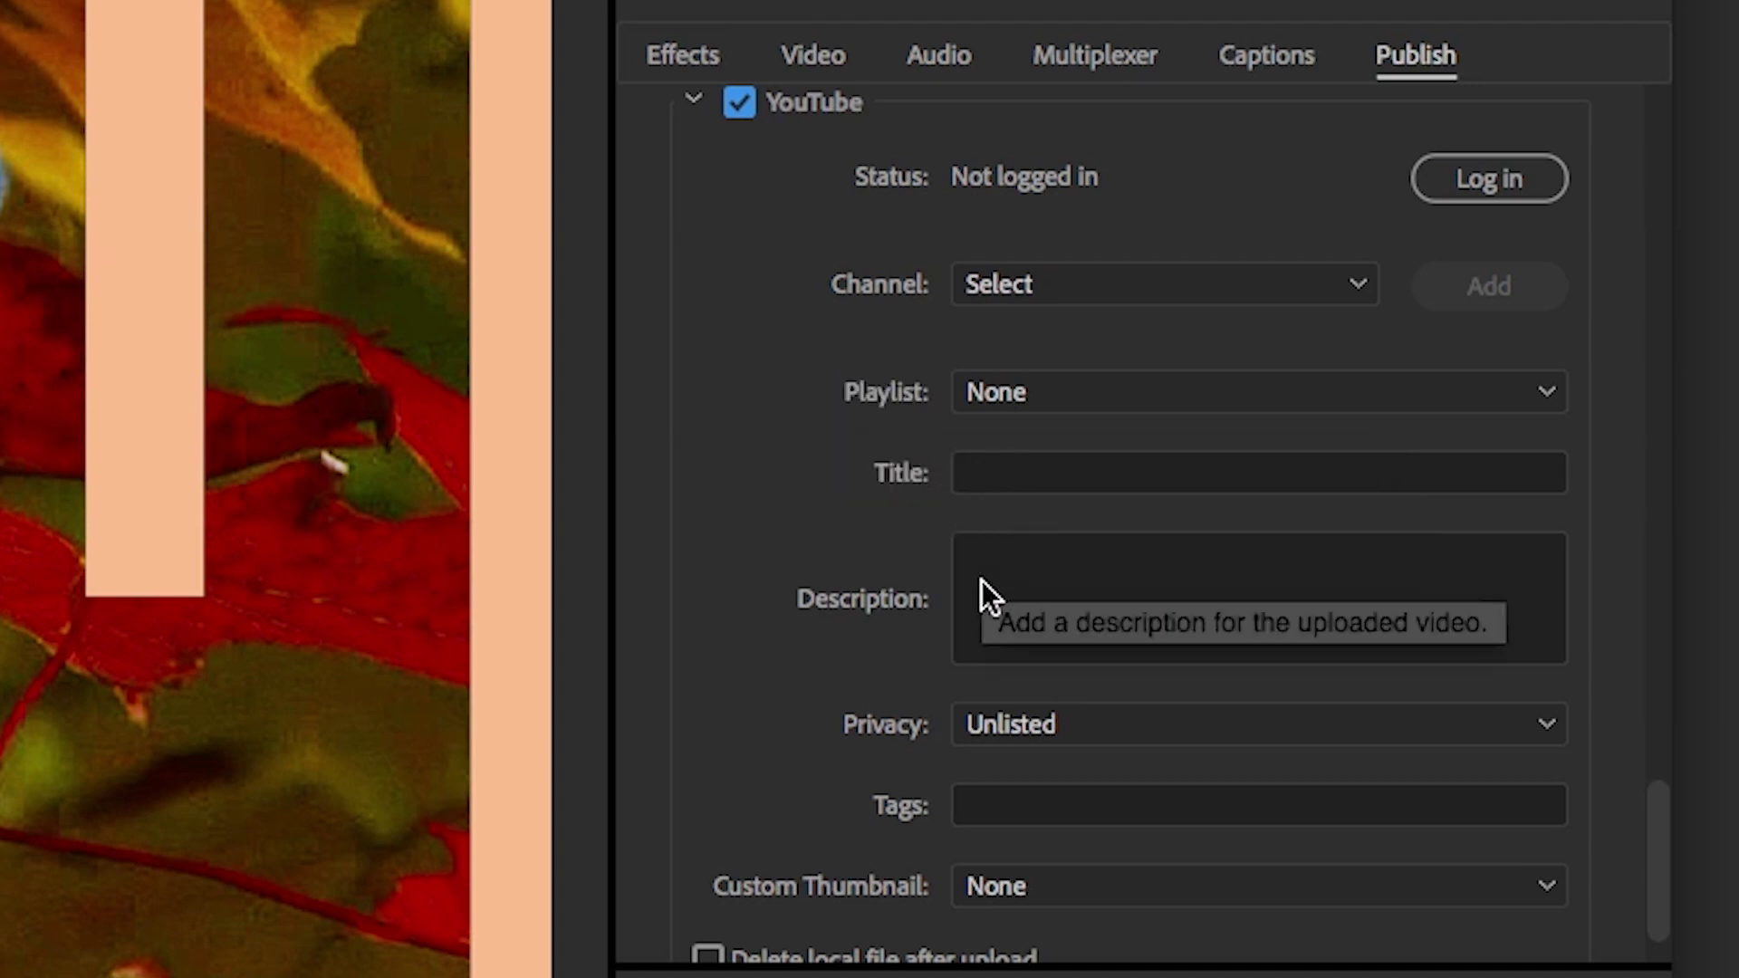
# Keep YouTube privacy Unlisted and set frame 00;00;02;24 as the custom thumbnail.
pyautogui.click(1032, 720)
pyautogui.click(833, 713)
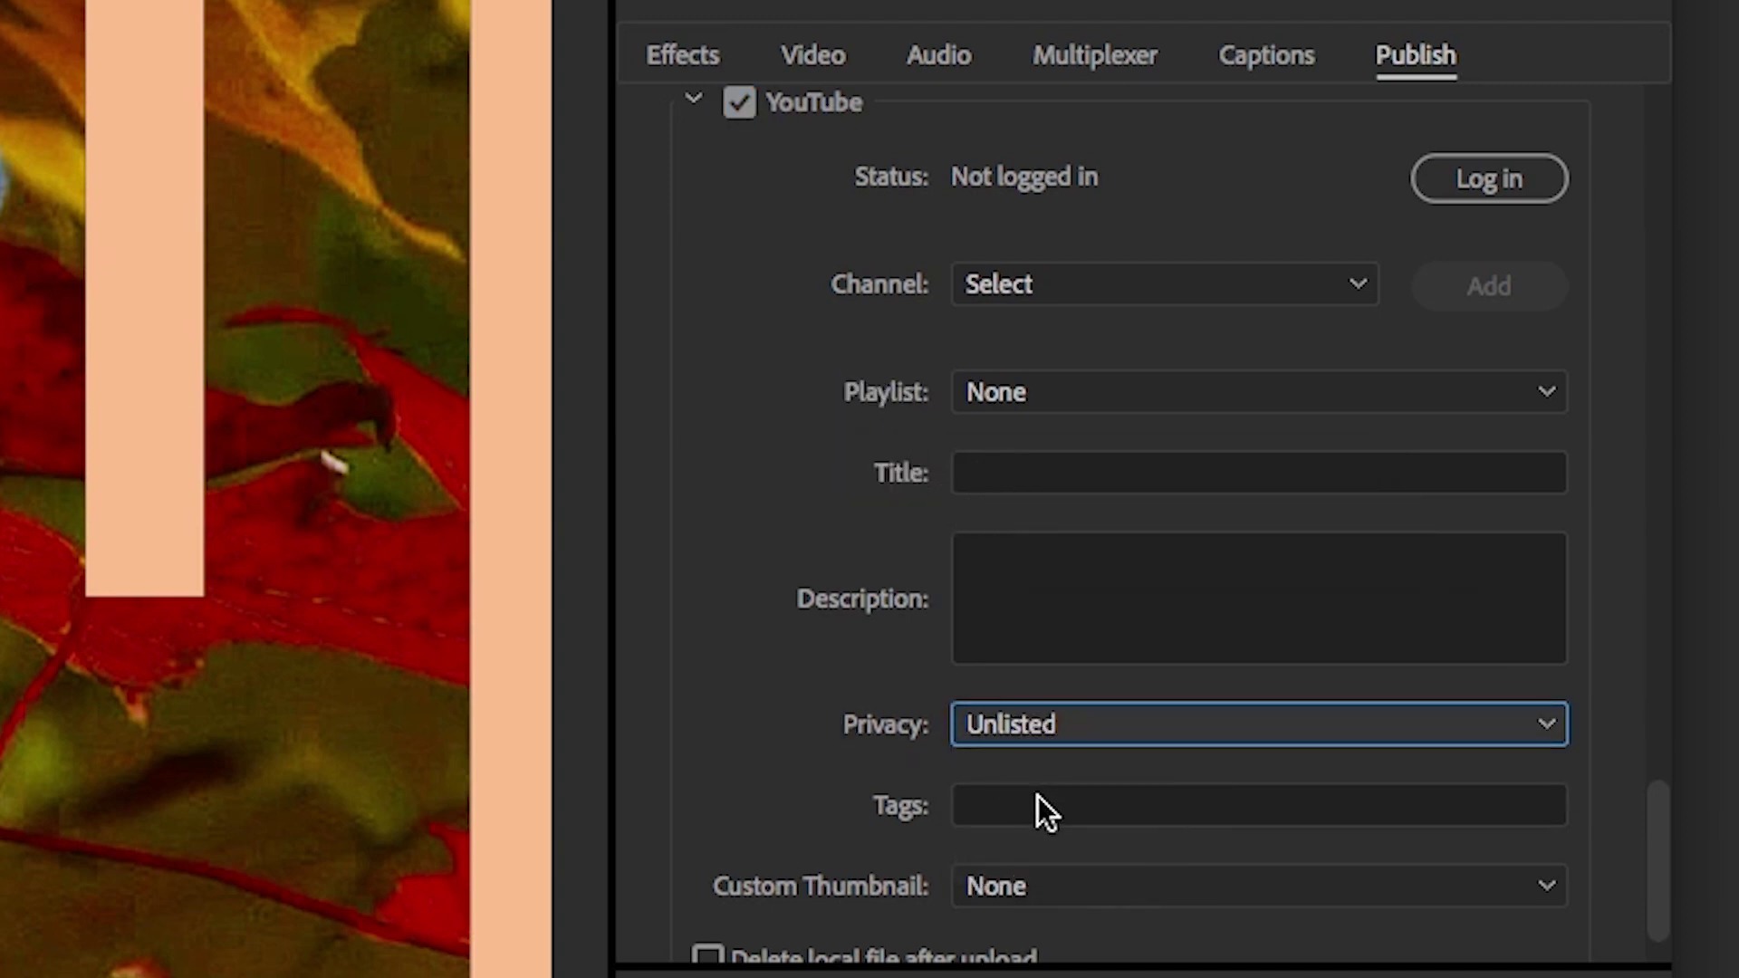
pyautogui.moveTo(1656, 845); pyautogui.dragTo(1648, 873)
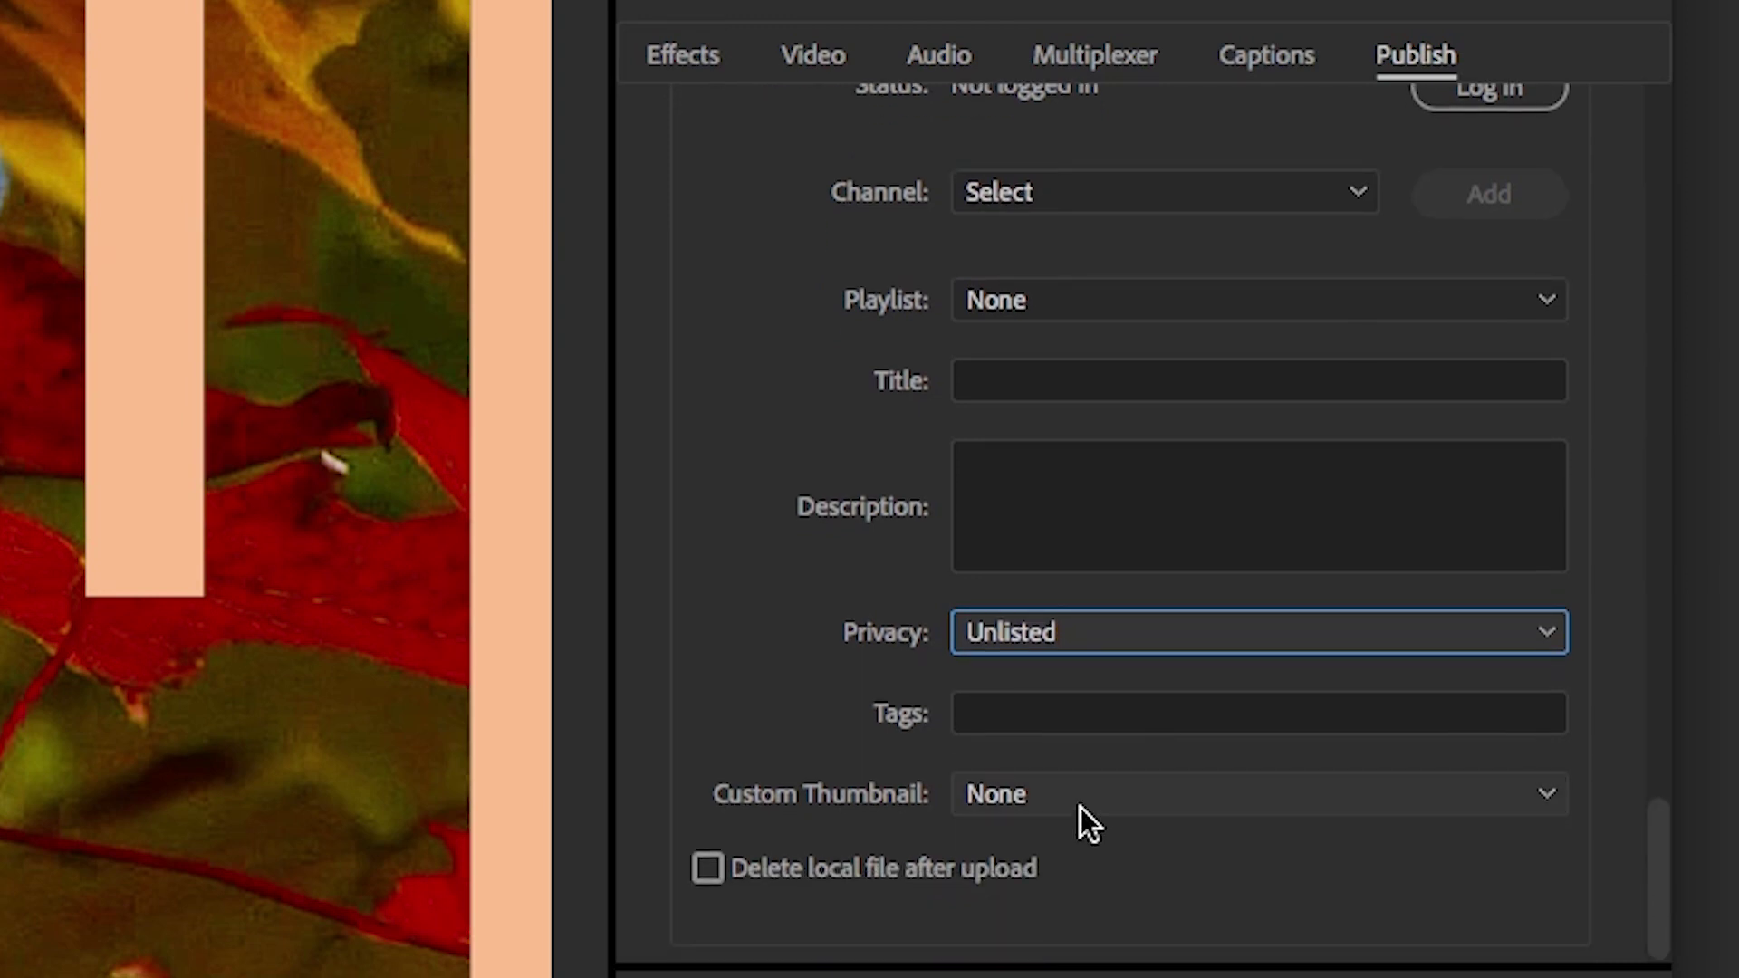
pyautogui.click(1107, 795)
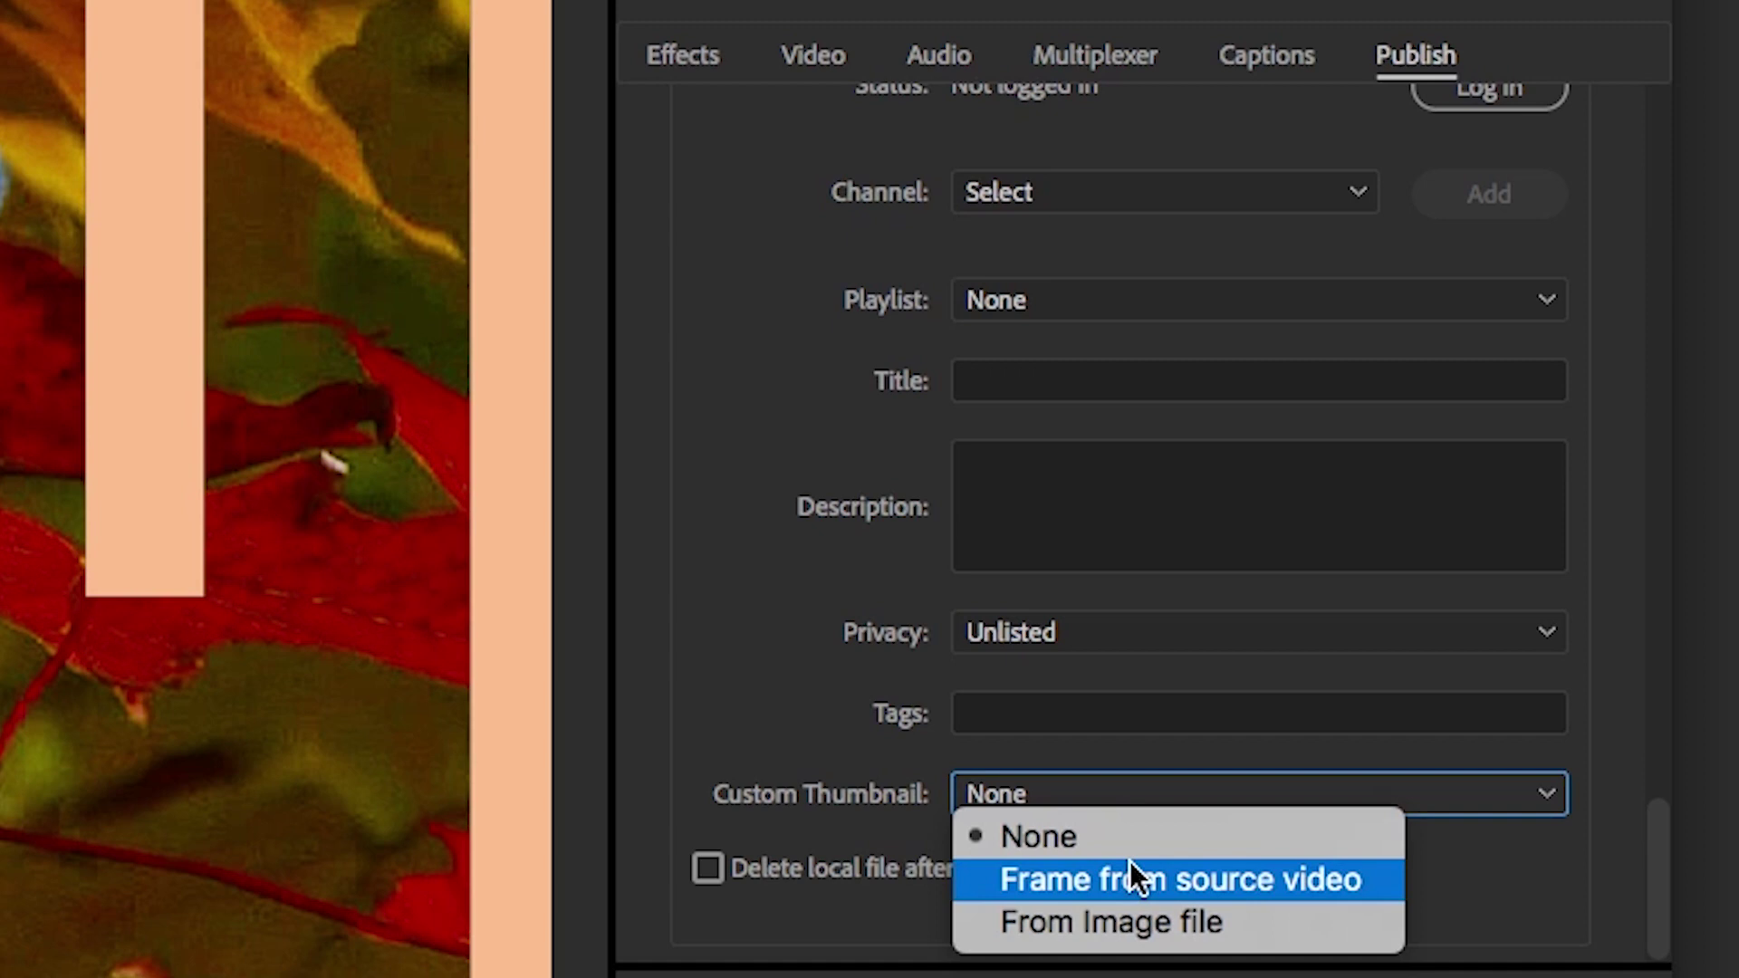
pyautogui.click(1255, 880)
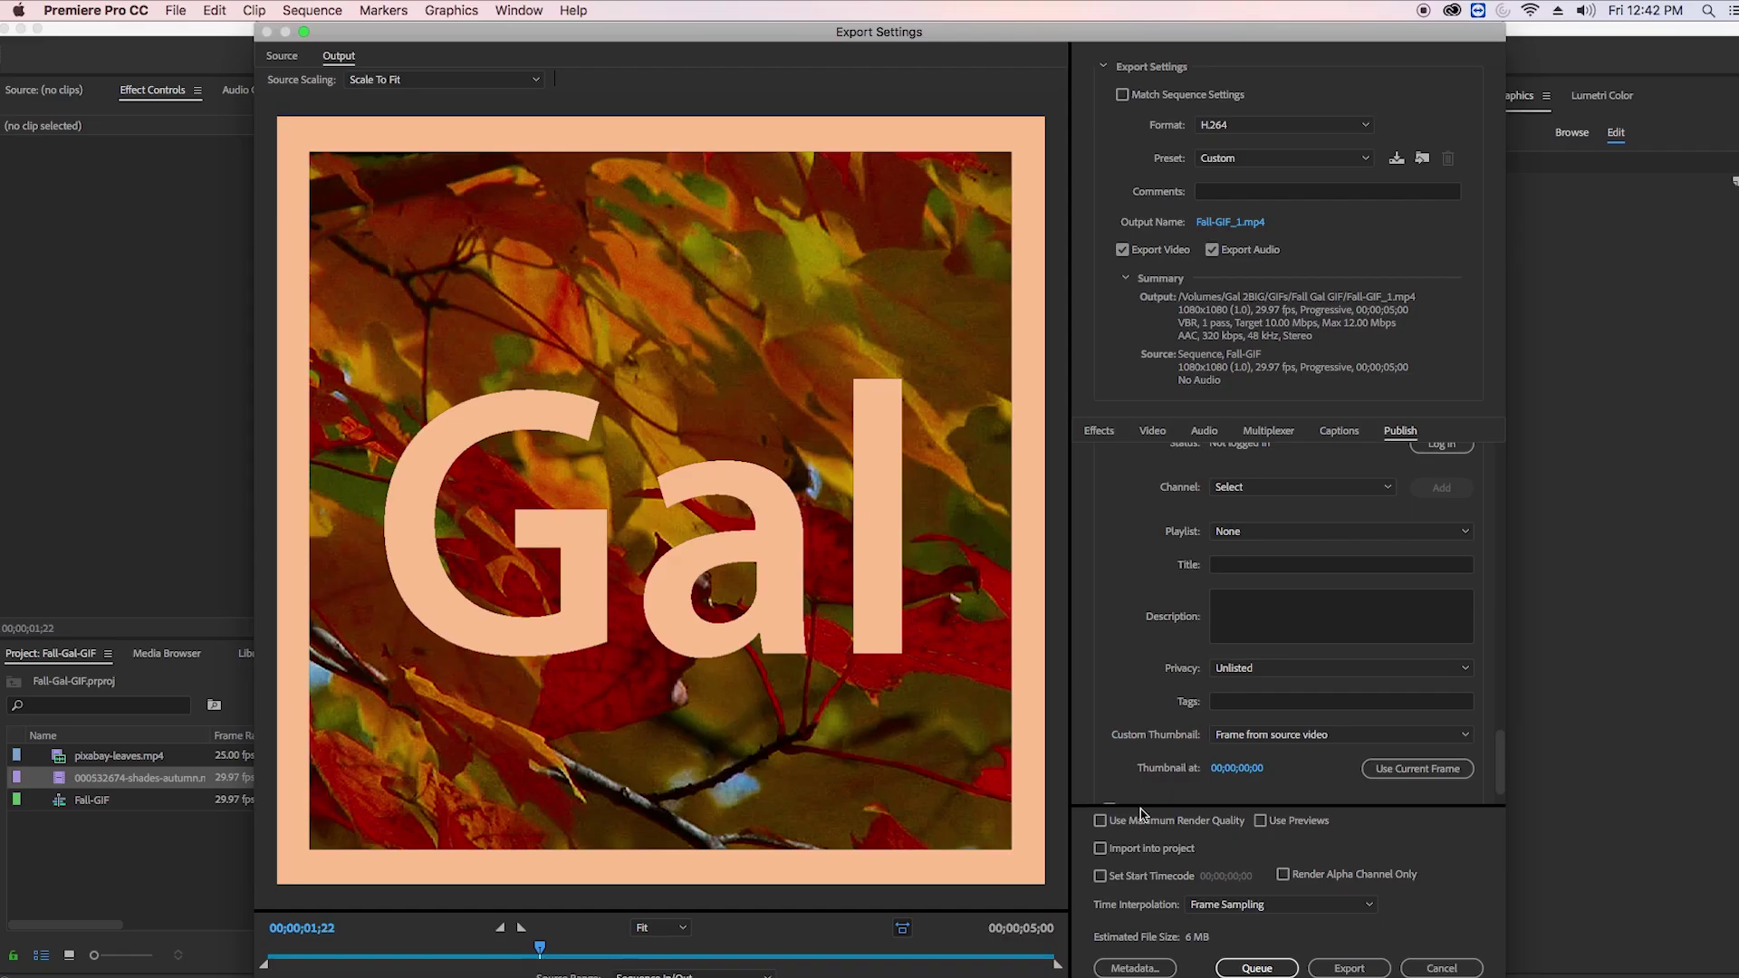
pyautogui.moveTo(580, 952); pyautogui.dragTo(711, 949)
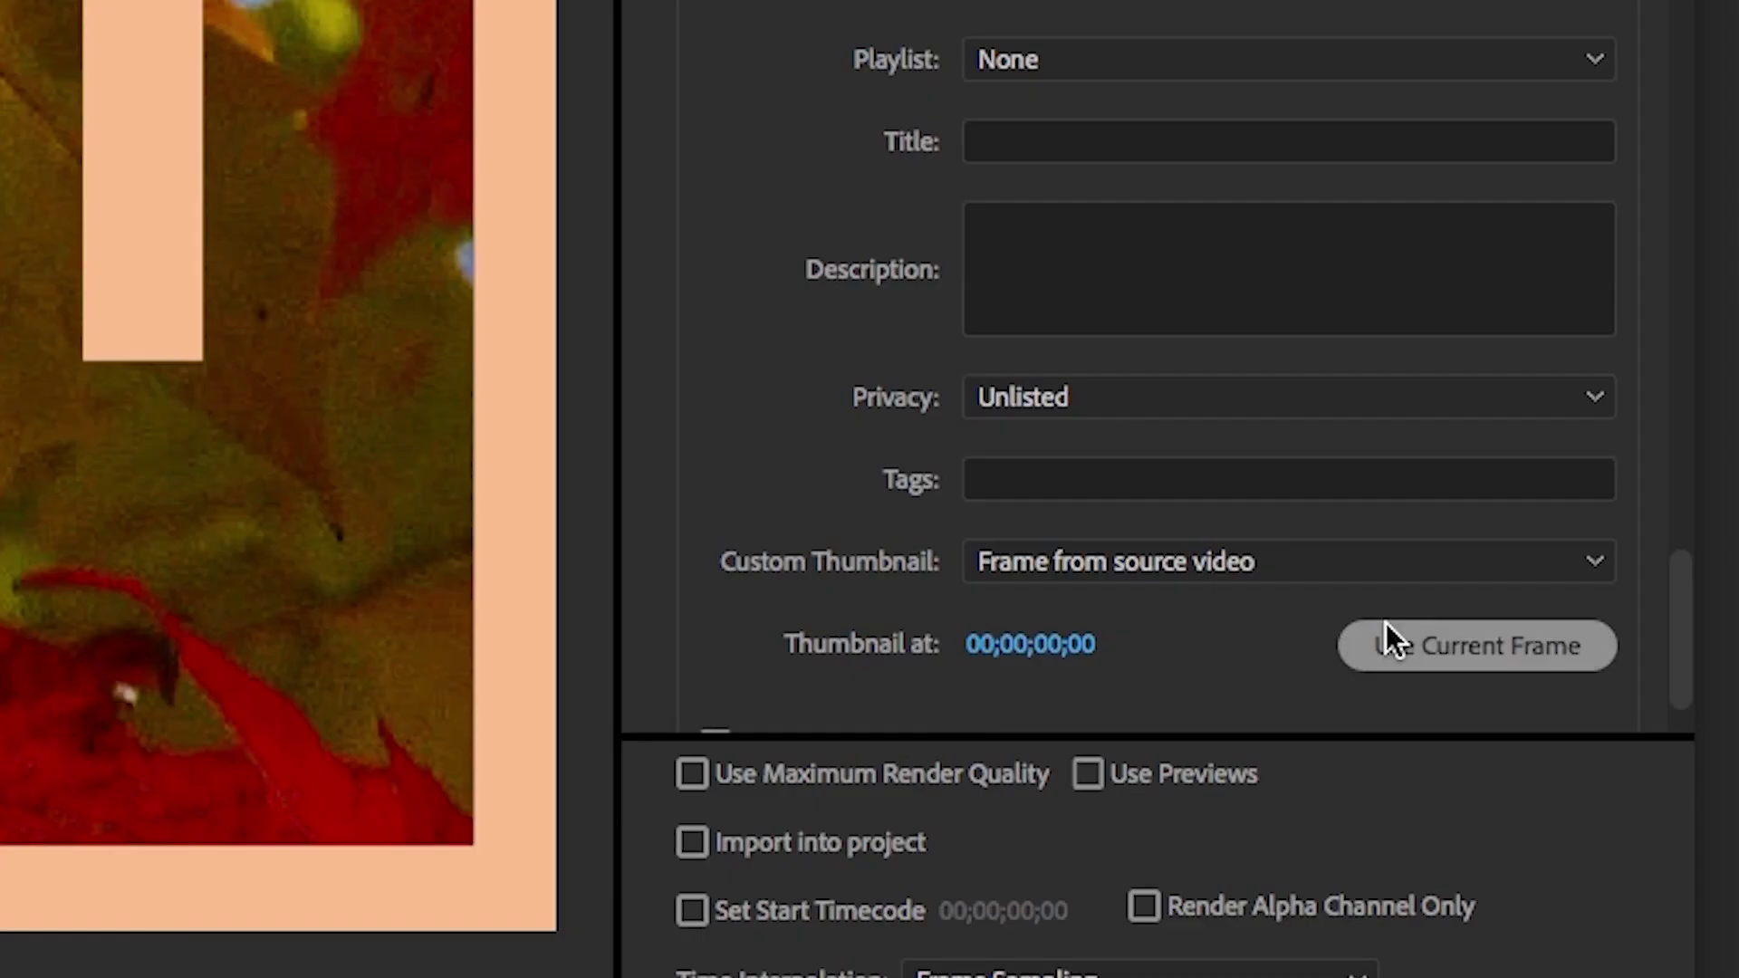
pyautogui.click(1382, 763)
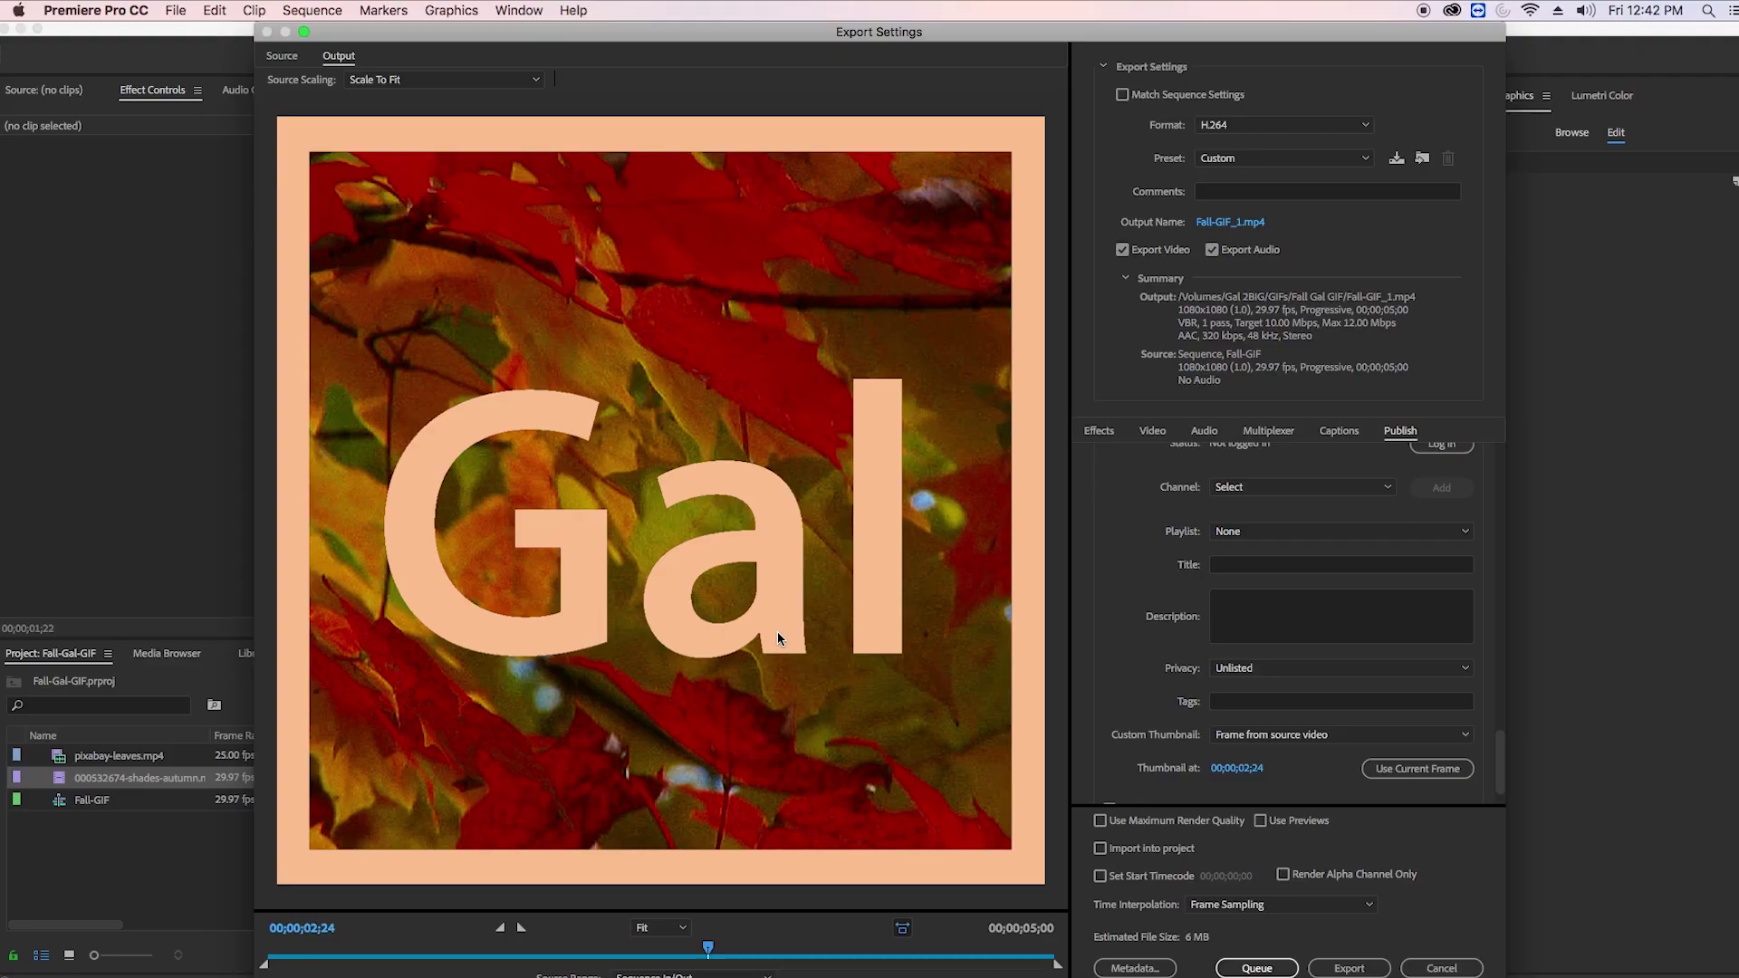
# Change the custom thumbnail source to From Image file.
pyautogui.click(1246, 738)
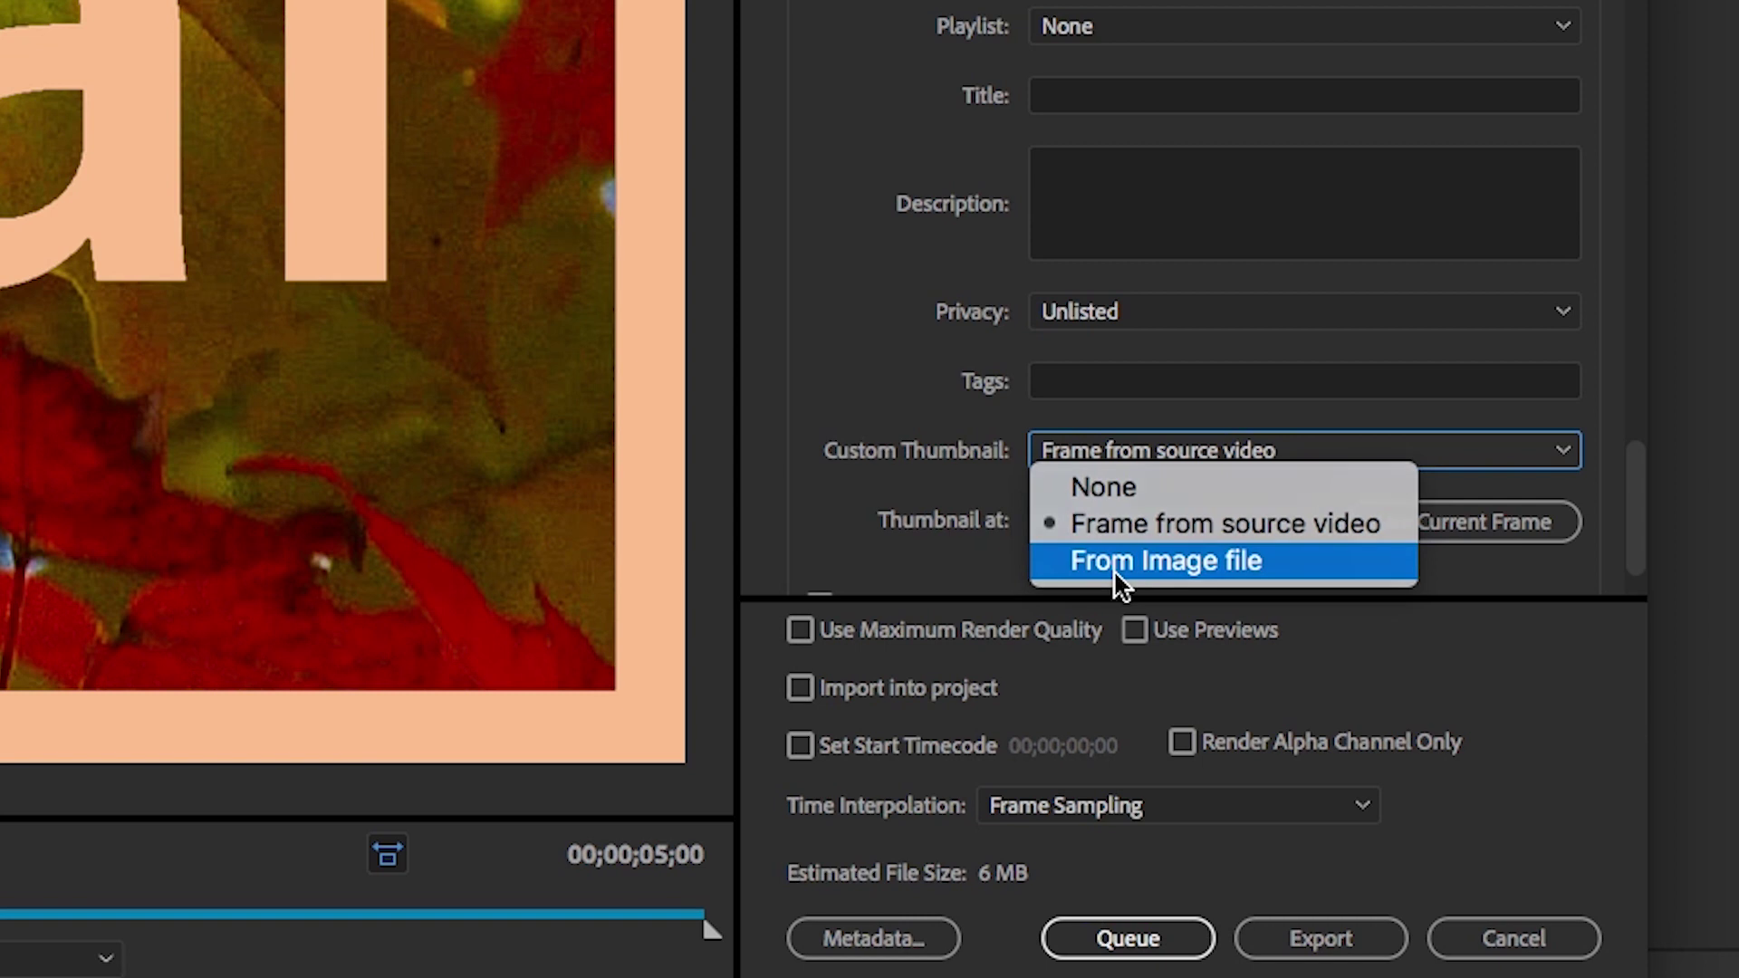
pyautogui.click(1112, 568)
pyautogui.scroll(-1, 1630, 532)
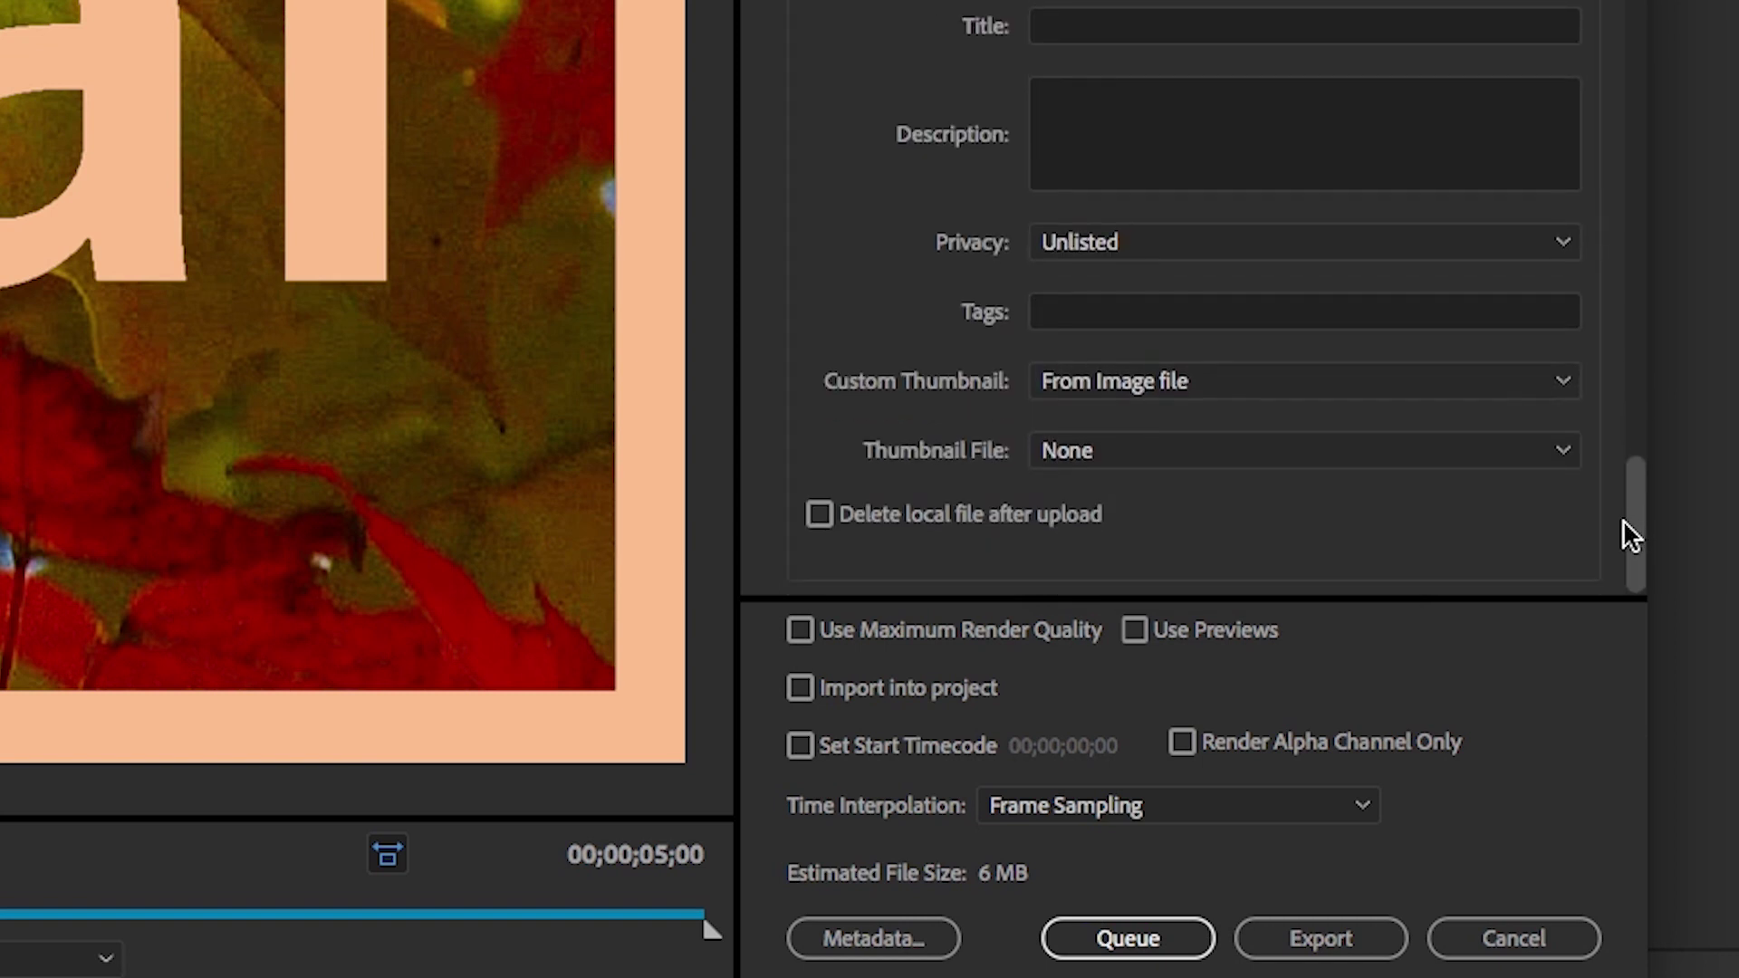
pyautogui.click(1390, 457)
pyautogui.click(1390, 506)
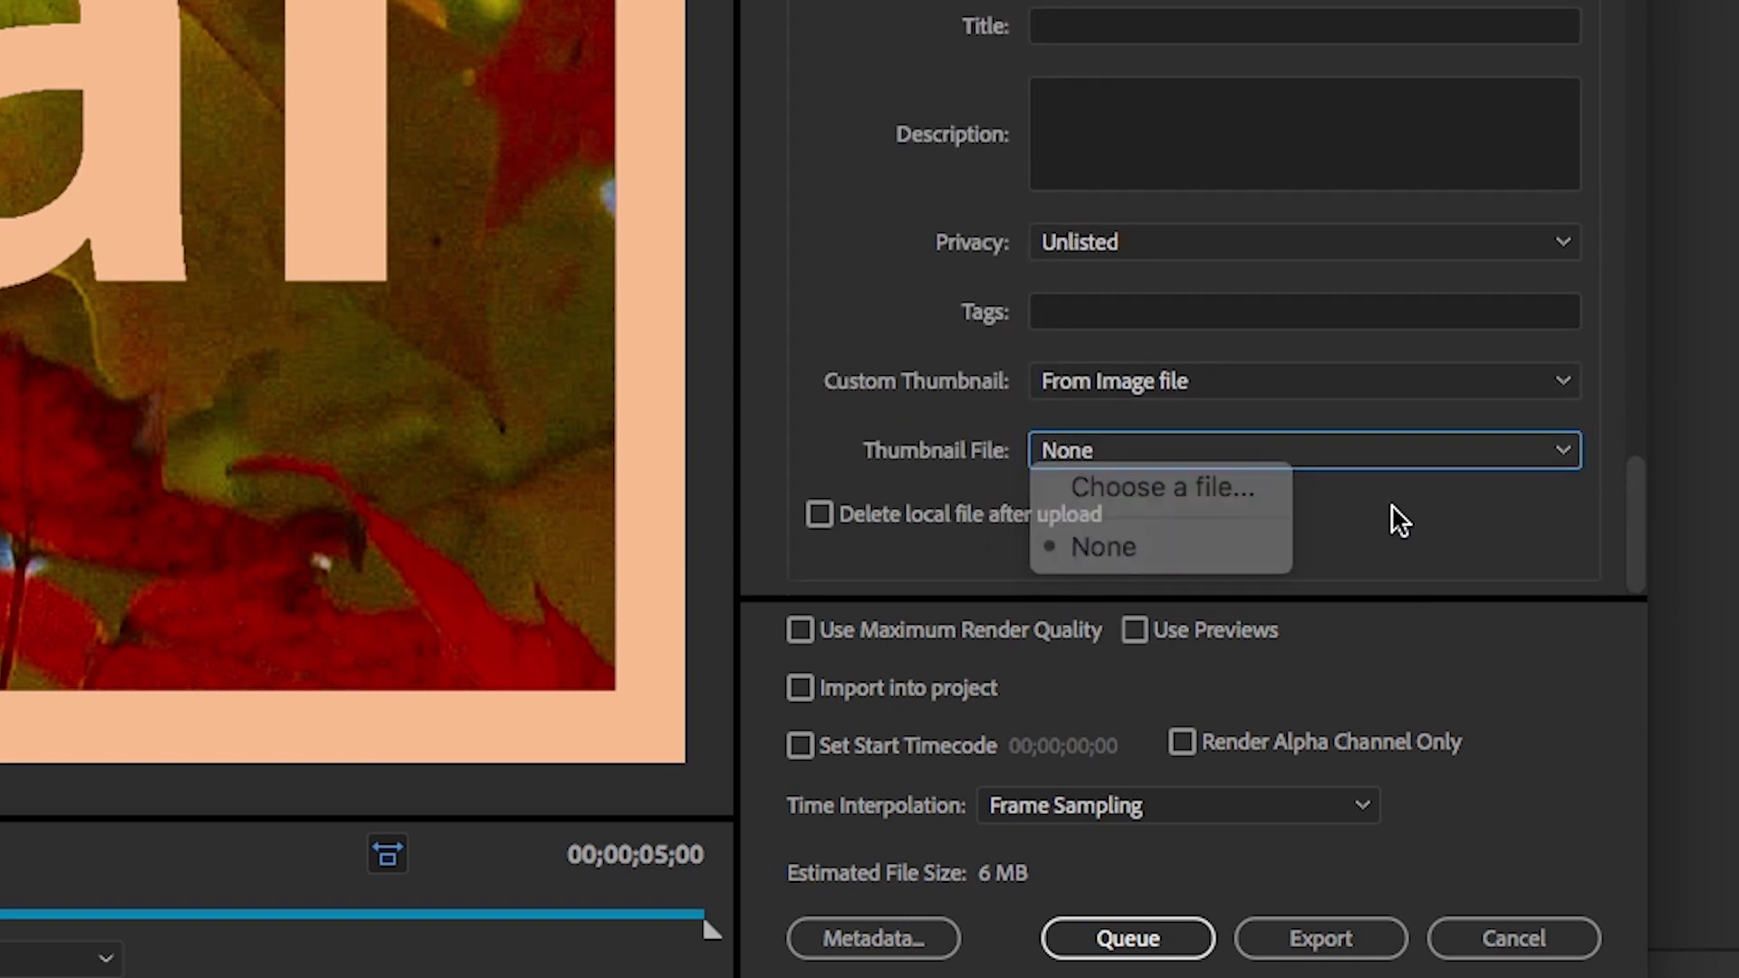